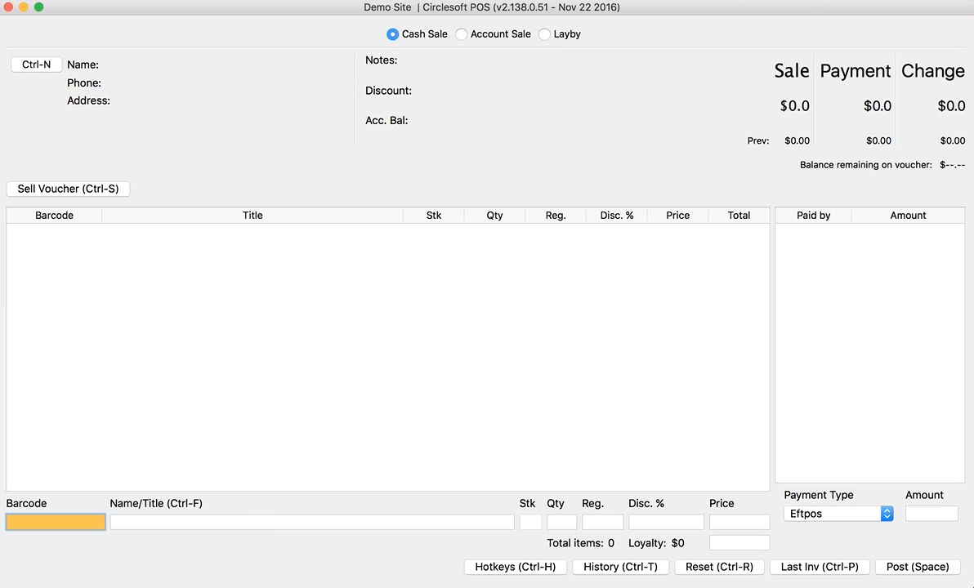
- Set the order type for the two found books to Special Order
mouse_move(375, 586)
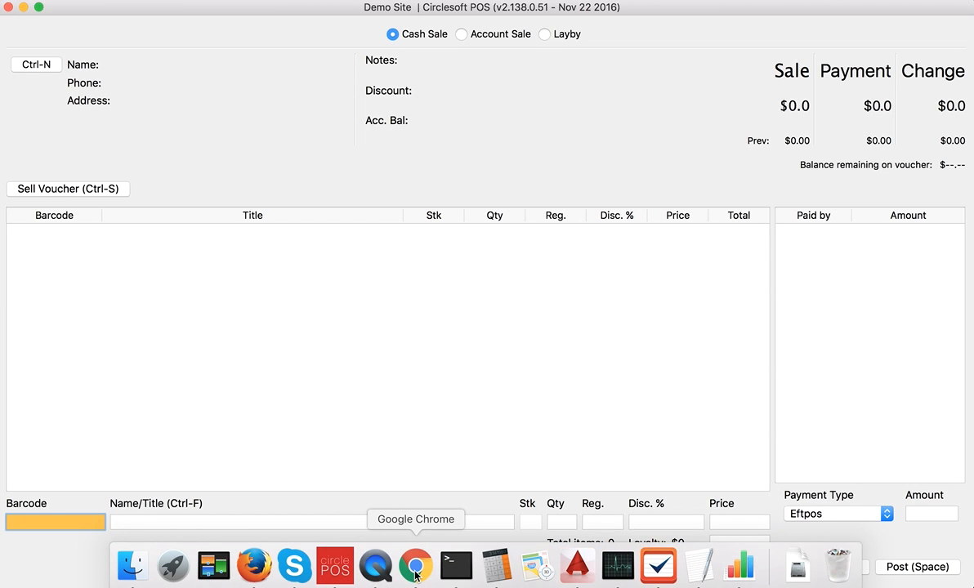
left_click(261, 561)
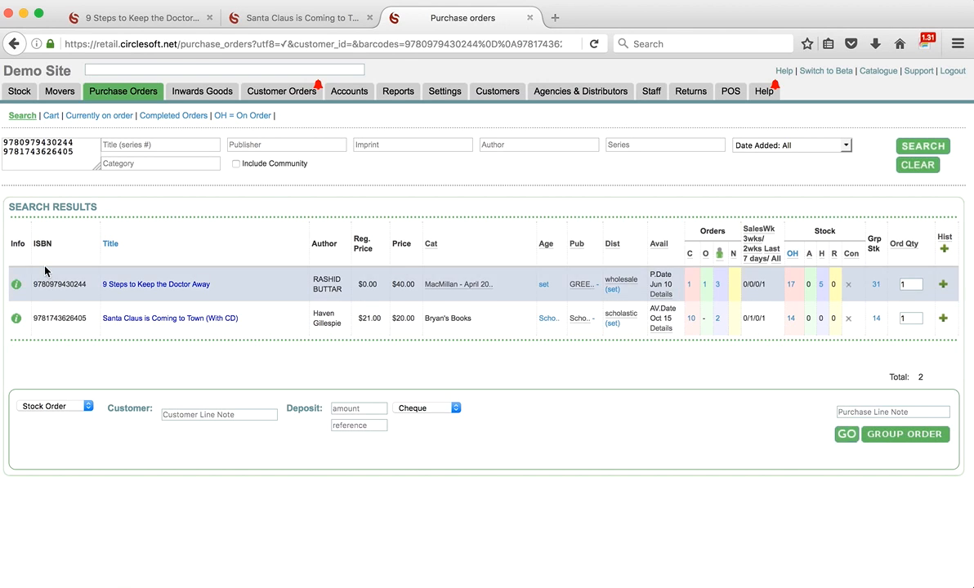
left_click(85, 408)
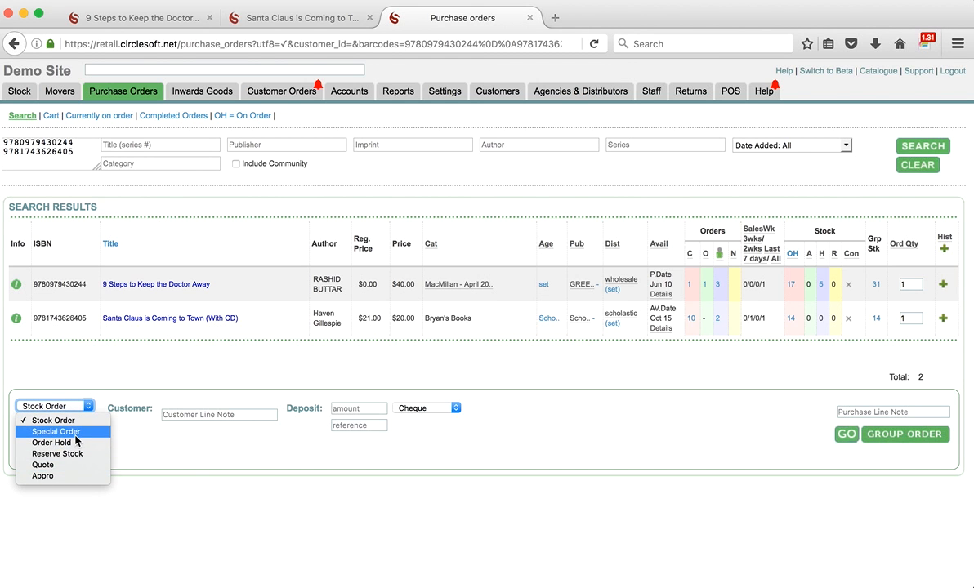
left_click(76, 438)
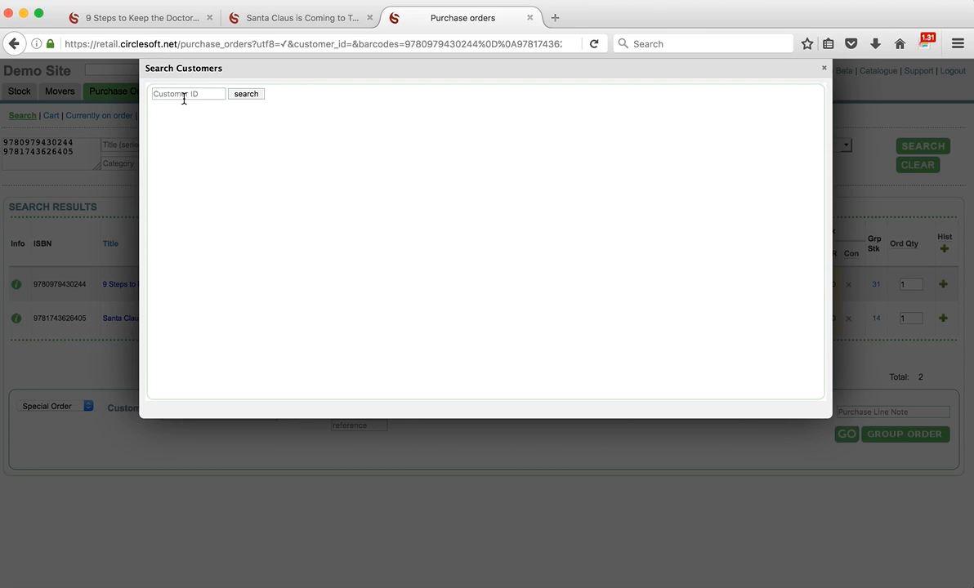
- Search customers by the account name and attach the matching customer account to the order
type("war")
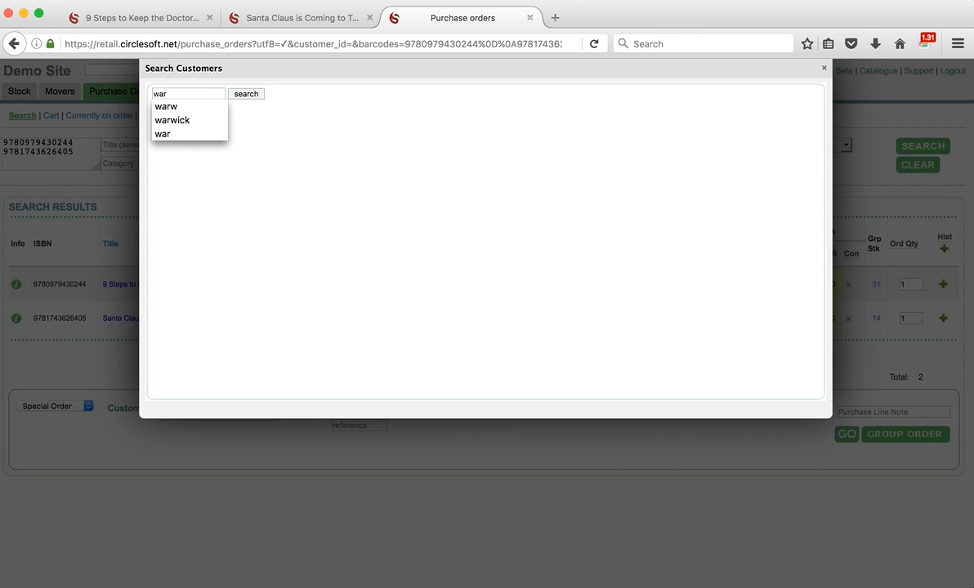
type("w")
key("Down")
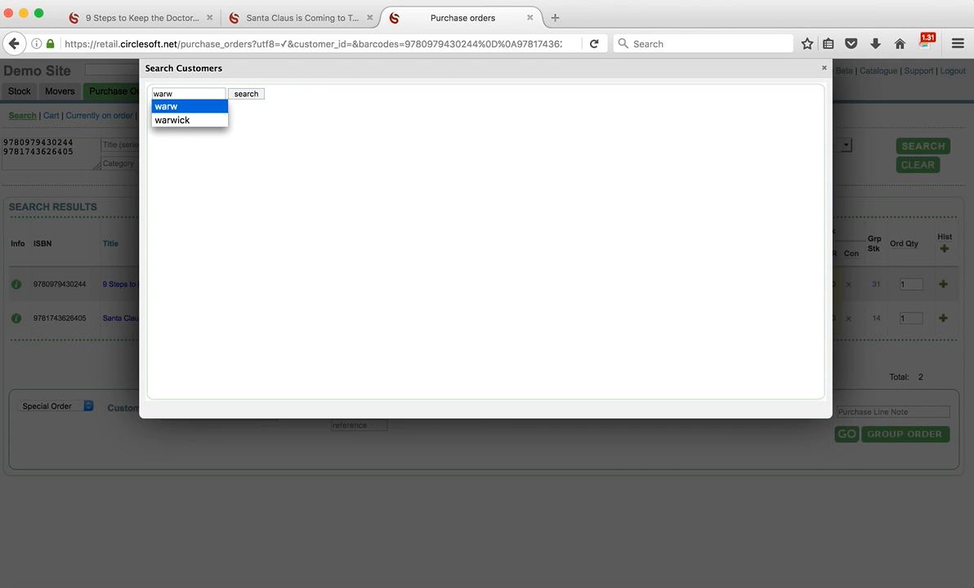
key("Down")
key("Return")
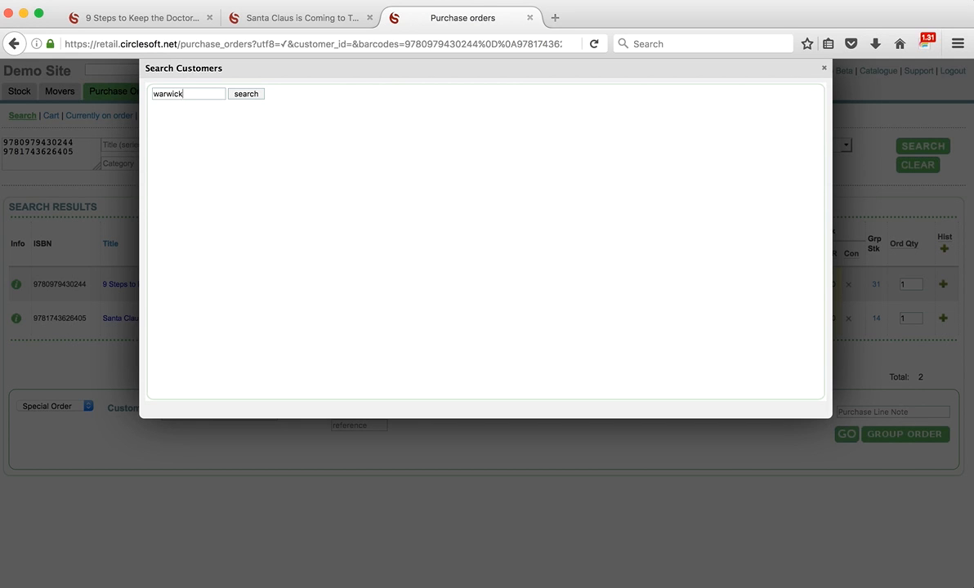
left_click(244, 94)
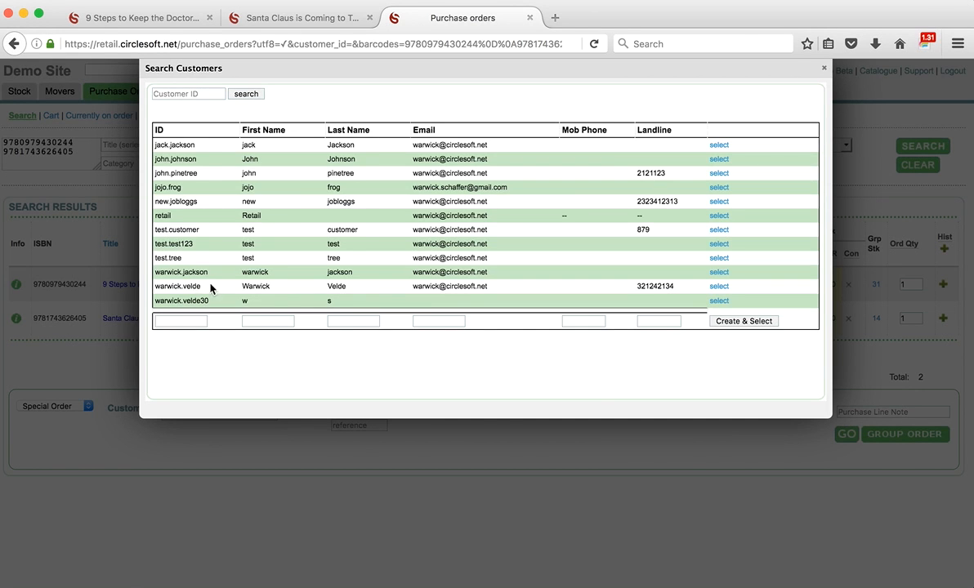
left_click(719, 273)
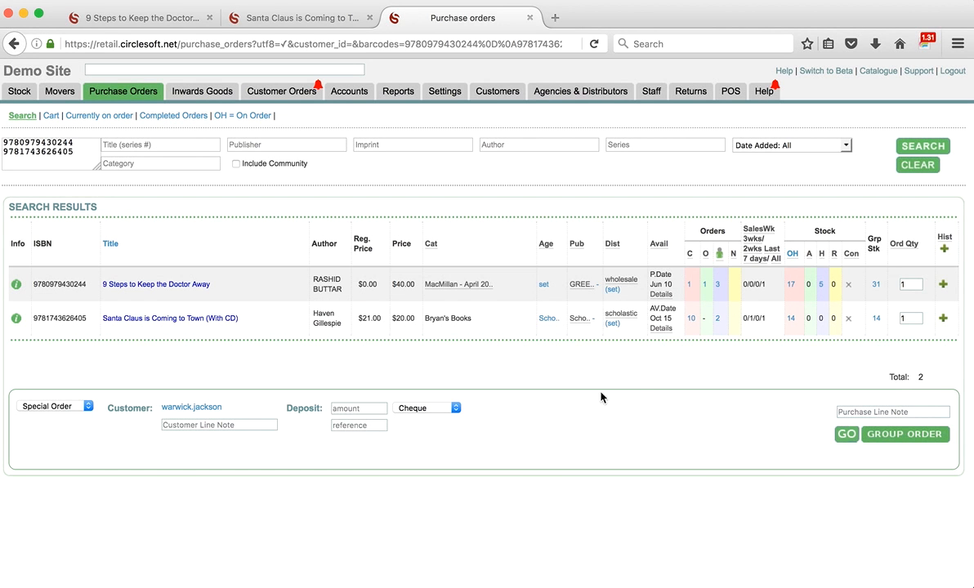
- Enter a deposit amount of 5 for the special order
left_click(353, 408)
type("5")
left_click(427, 458)
- Add a customer line note, correct its typo, and add the order to the cart
left_click(189, 424)
type("9")
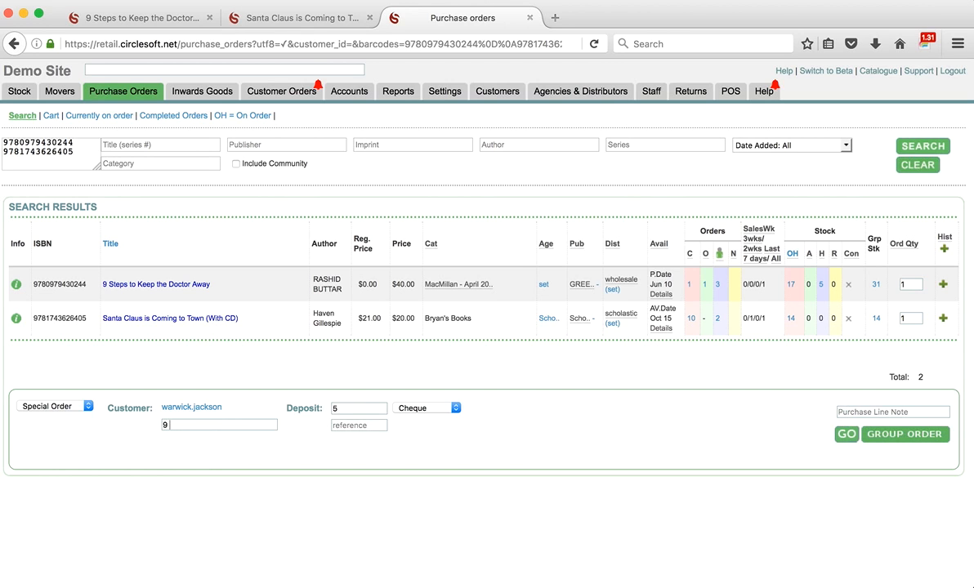
type(" setps")
left_click(186, 425)
key("BackSpace")
left_click(845, 436)
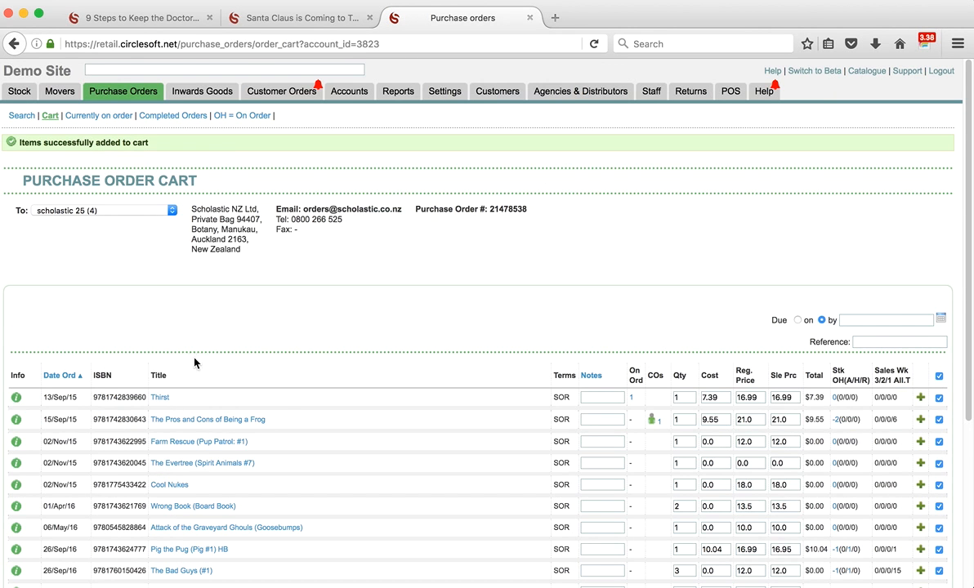
- Search the purchase orders page again for the two pasted book ISBNs
left_click(112, 94)
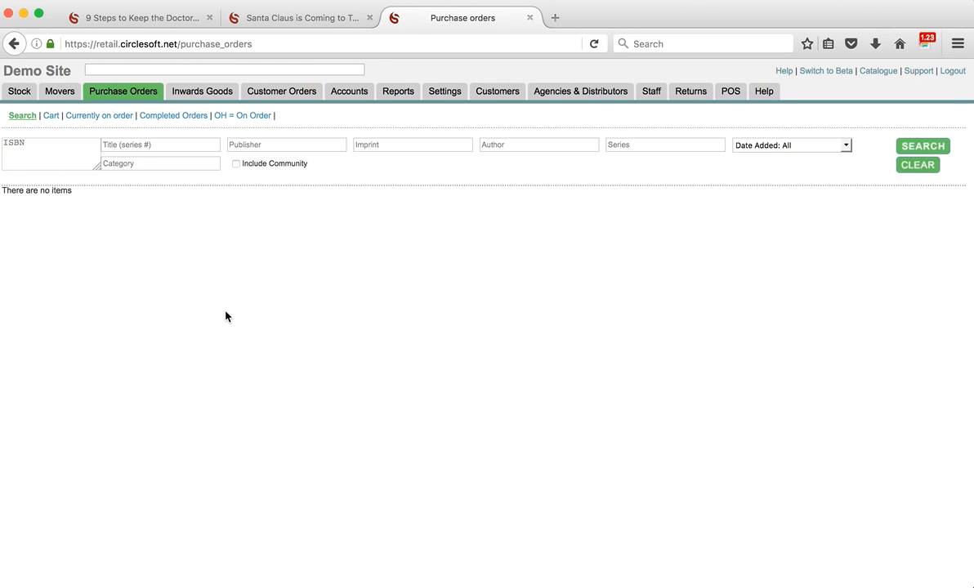
left_click(27, 152)
key("super+v")
left_click(935, 150)
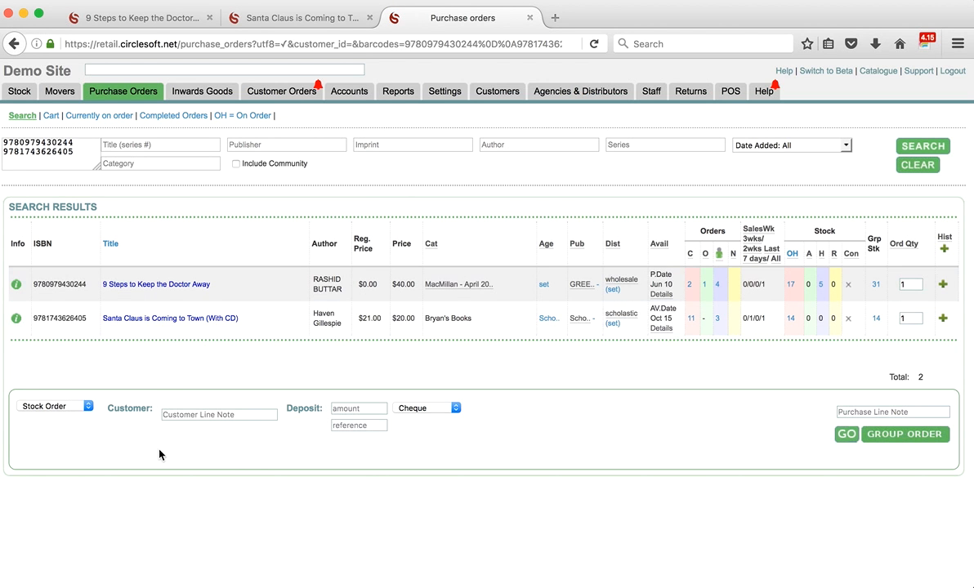
- Make it a Special Order and attach the customer found with the earlier search term
left_click(86, 408)
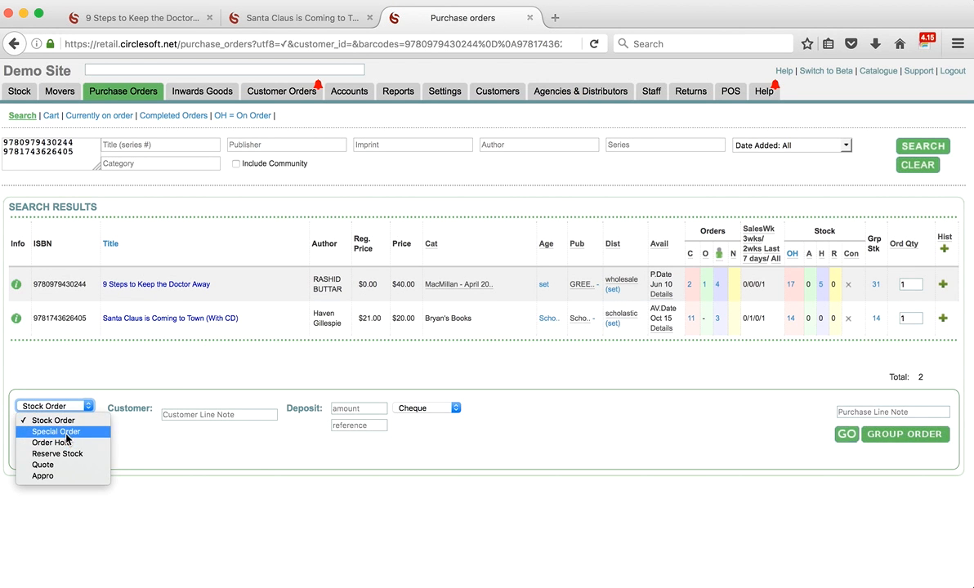
left_click(59, 432)
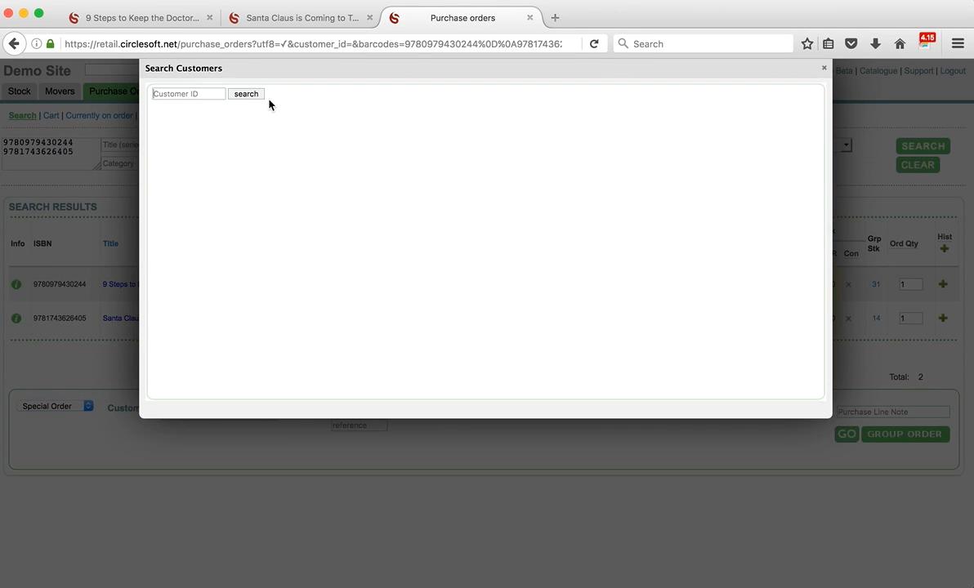
left_click(171, 96)
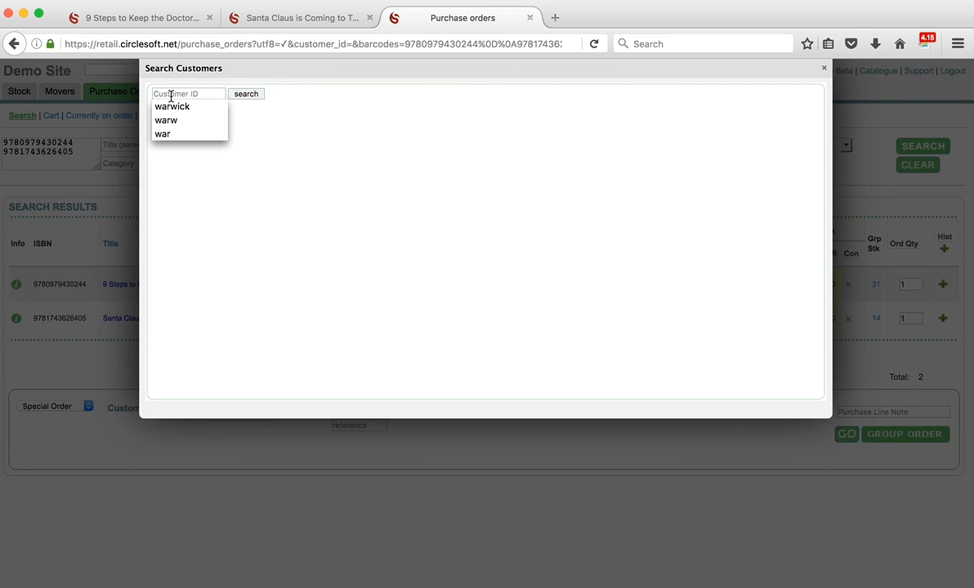
left_click(159, 106)
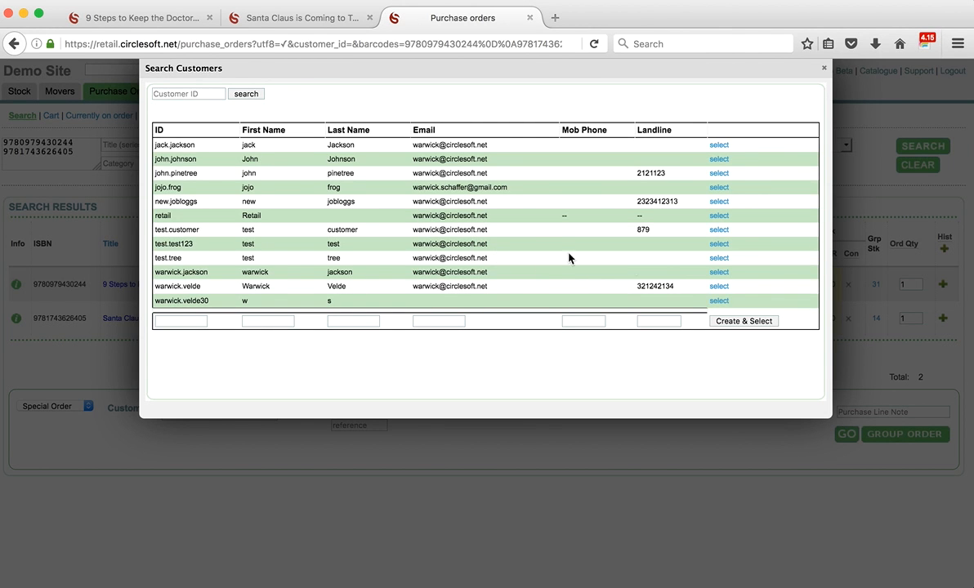
left_click(717, 274)
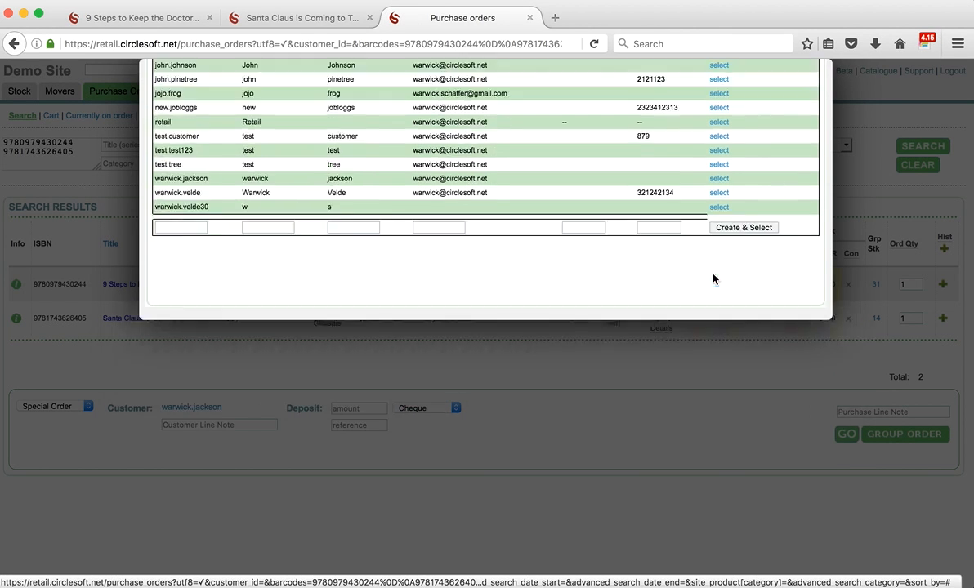
- Enter a deposit of 10 and add the special order to the cart
left_click(368, 409)
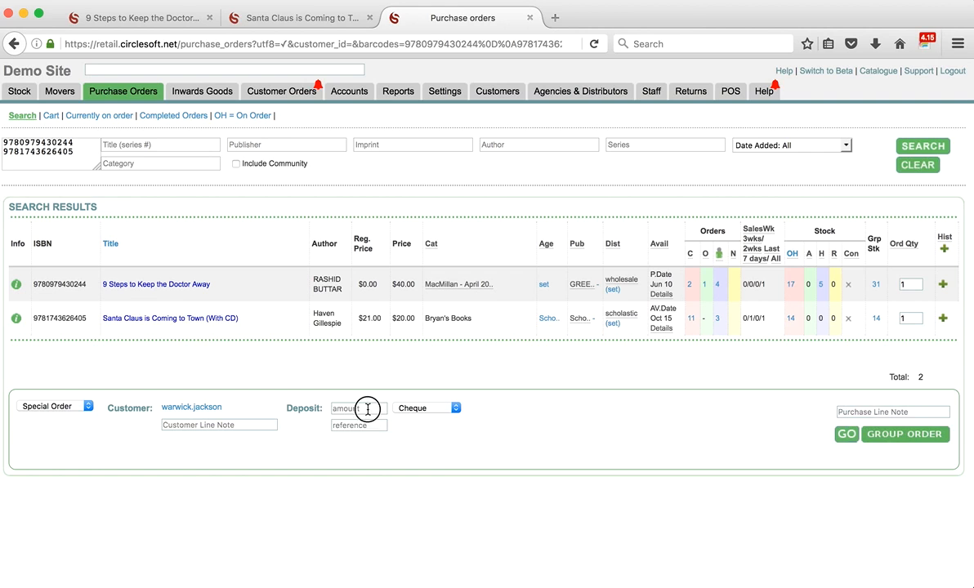
type("10")
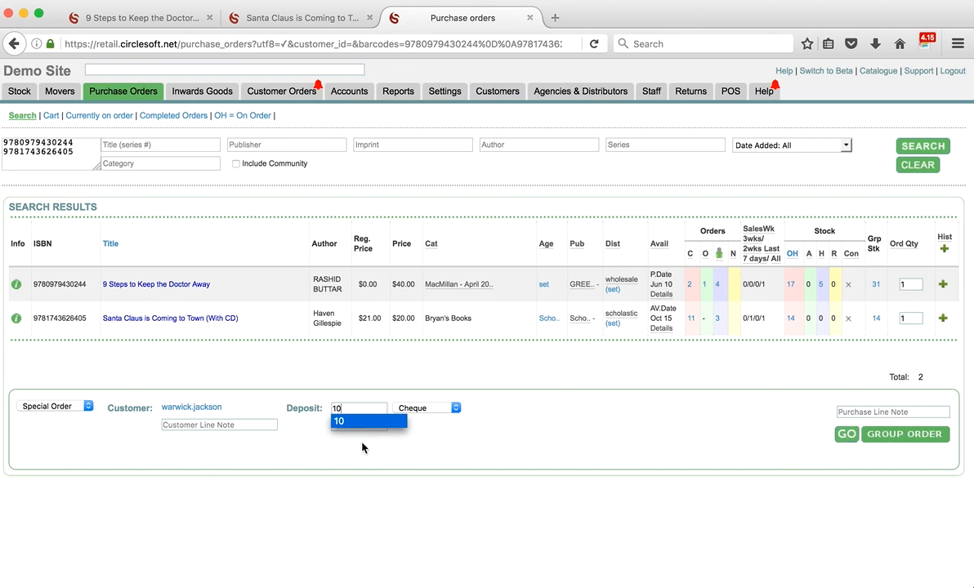
left_click(339, 524)
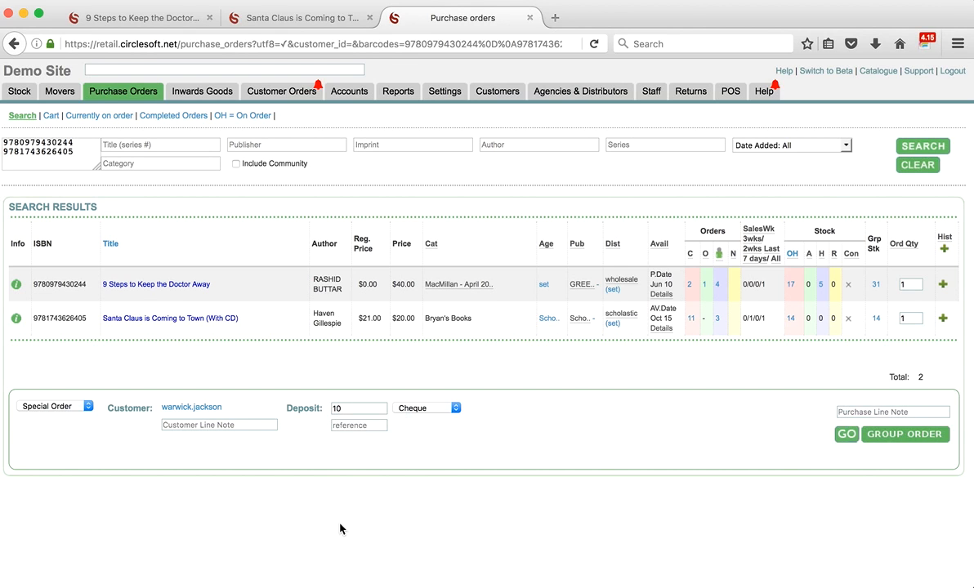
left_click(846, 436)
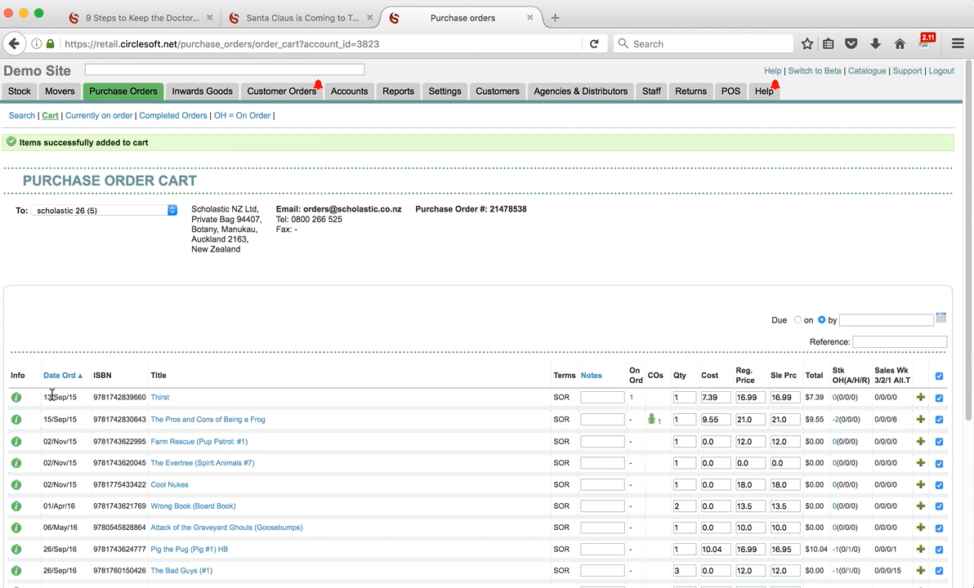
left_click(122, 91)
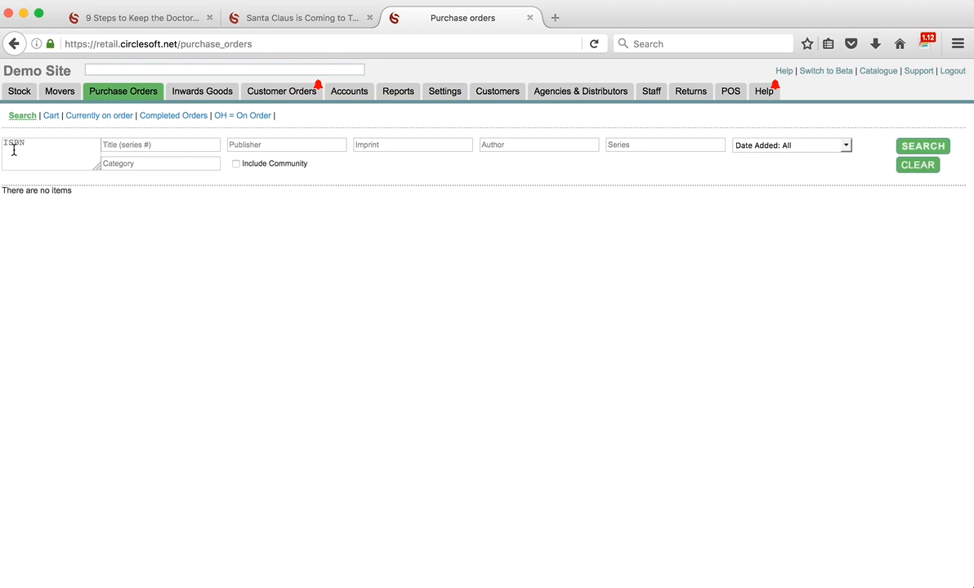
- Search the two pasted ISBNs again and set the order type to Special Order
key("super+v")
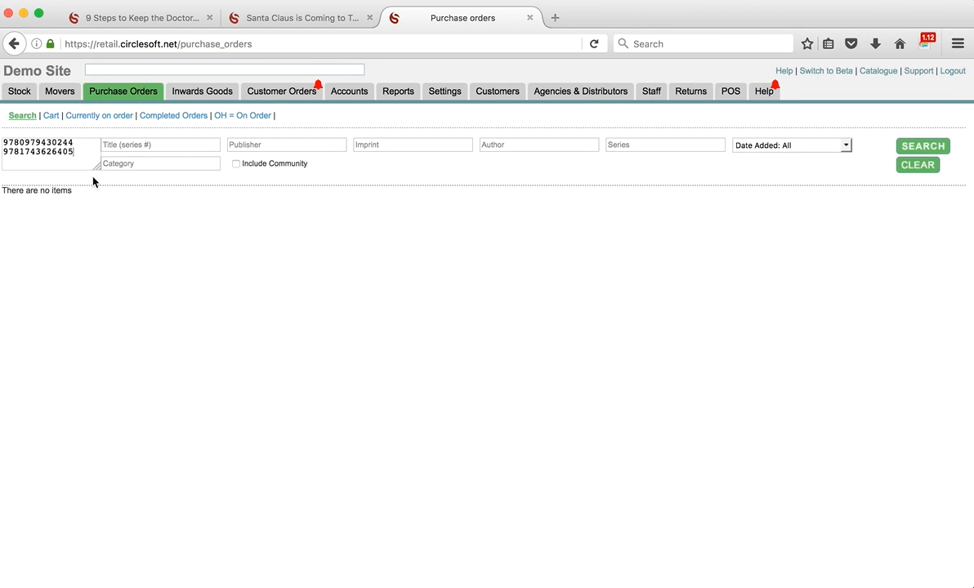
left_click(920, 150)
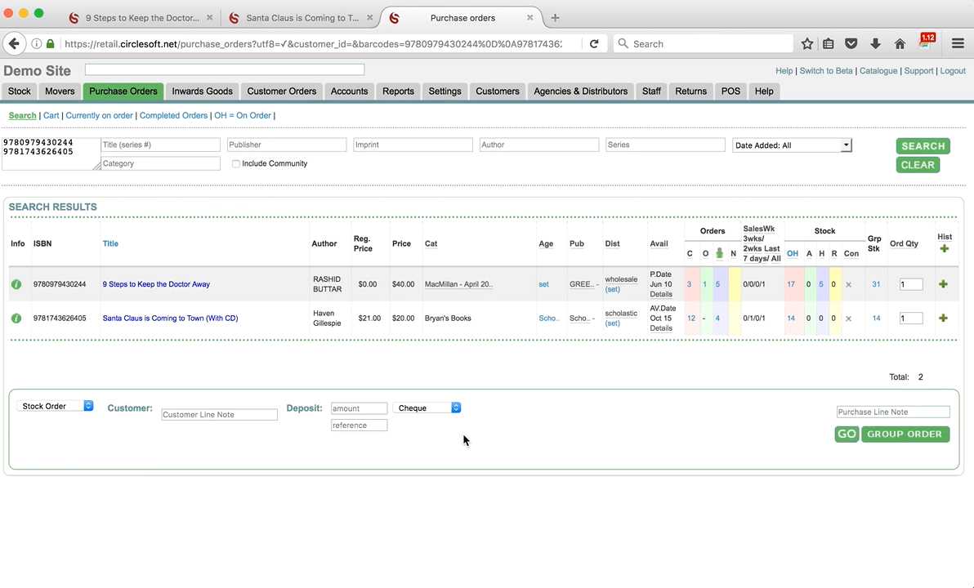
left_click(88, 407)
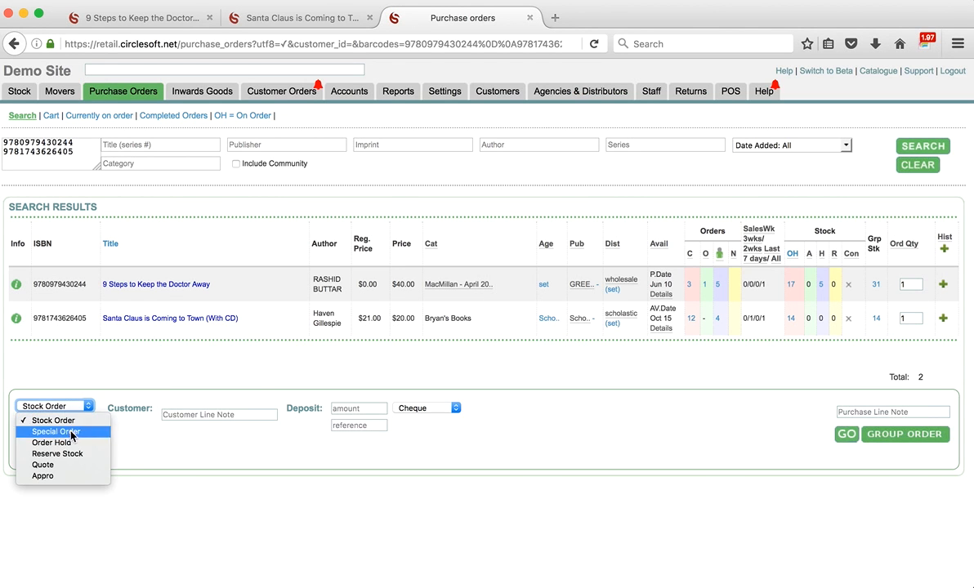
left_click(58, 432)
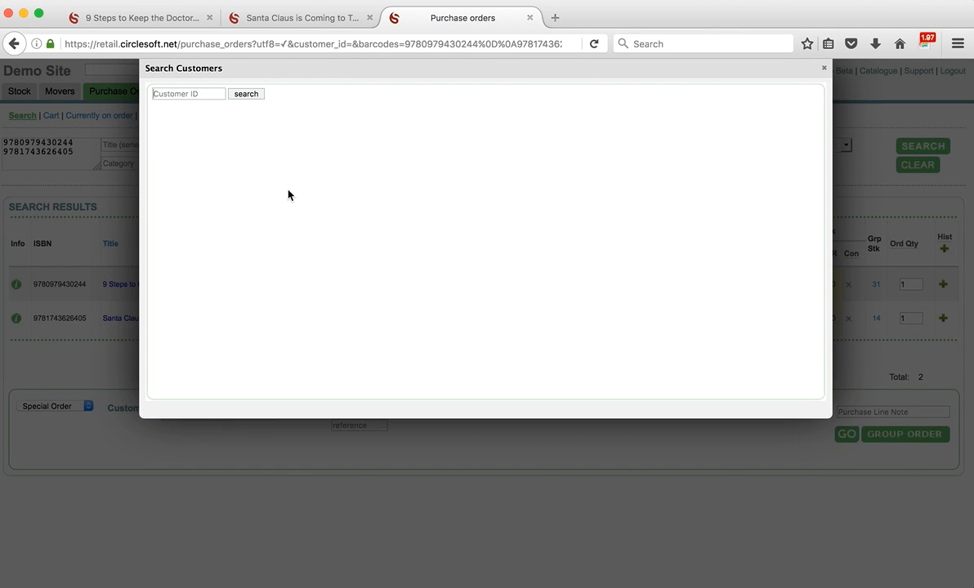
- Reuse the earlier customer search term and select that customer for the order
left_click(198, 92)
left_click(185, 104)
left_click(251, 95)
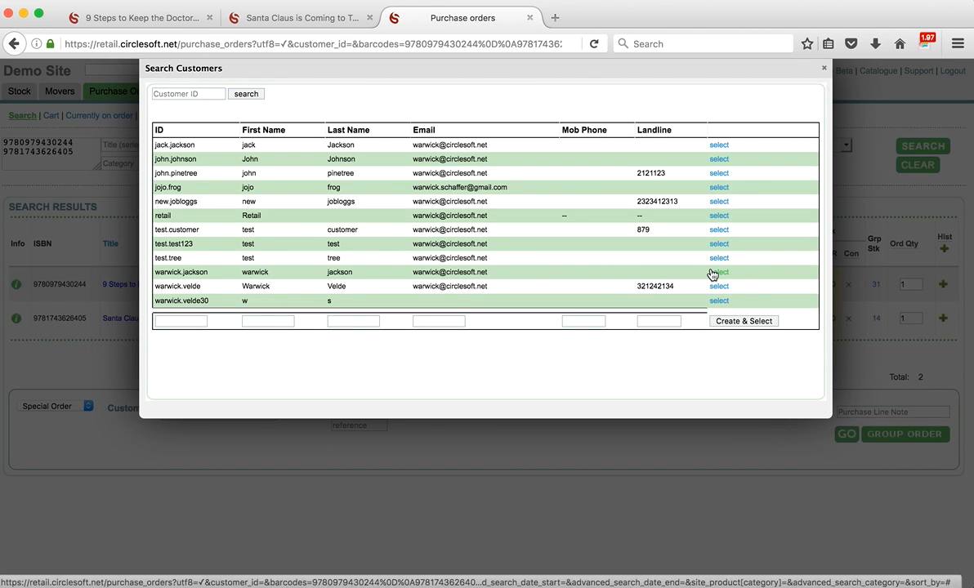
left_click(718, 271)
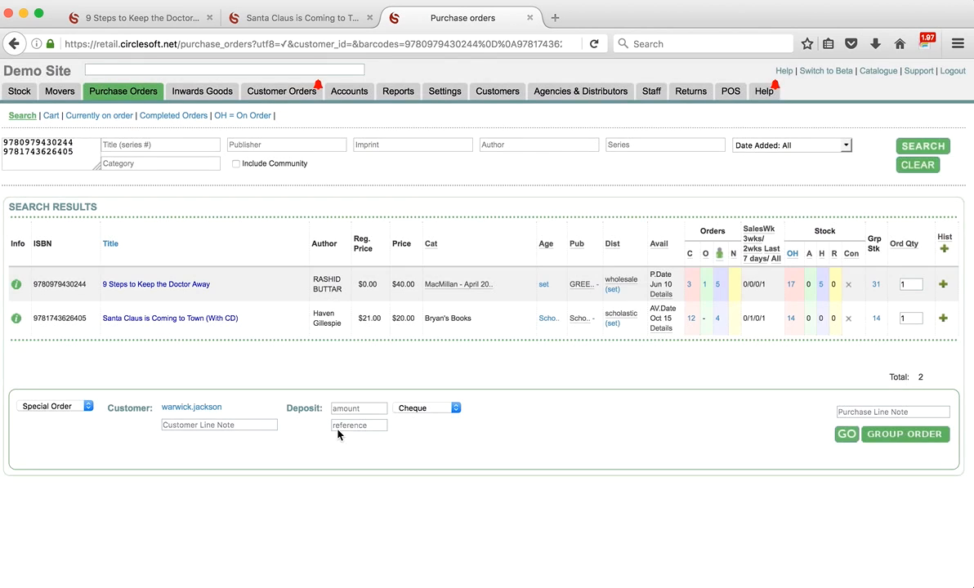
left_click(361, 408)
- Enter a 15 deposit, add the special order to the cart, and return to Circlesoft POS
type("15")
left_click(842, 438)
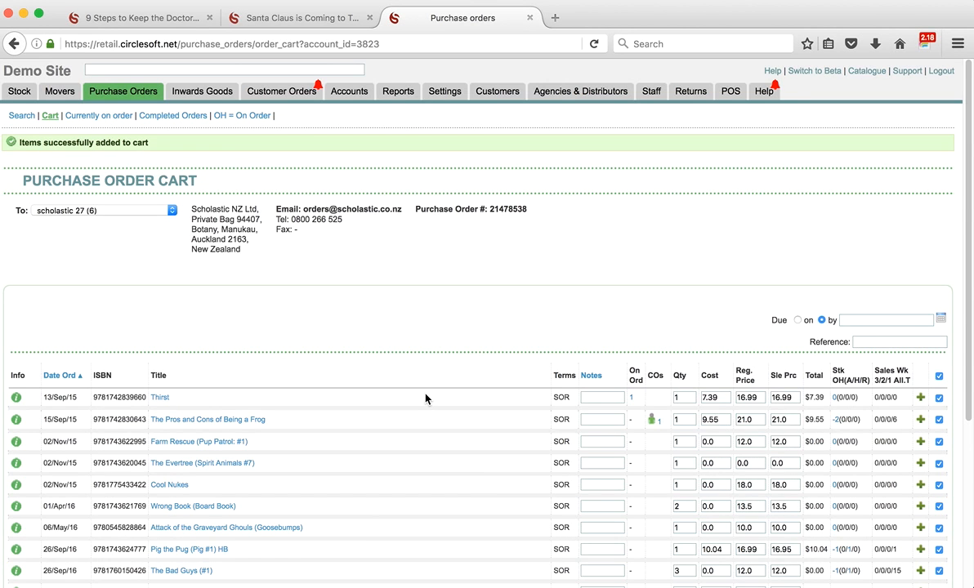
mouse_move(336, 576)
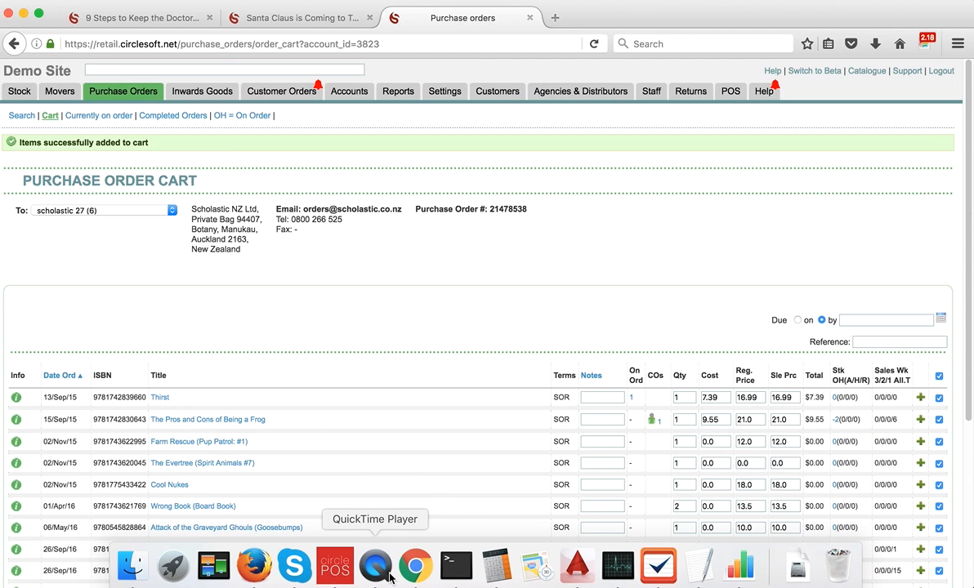
left_click(335, 562)
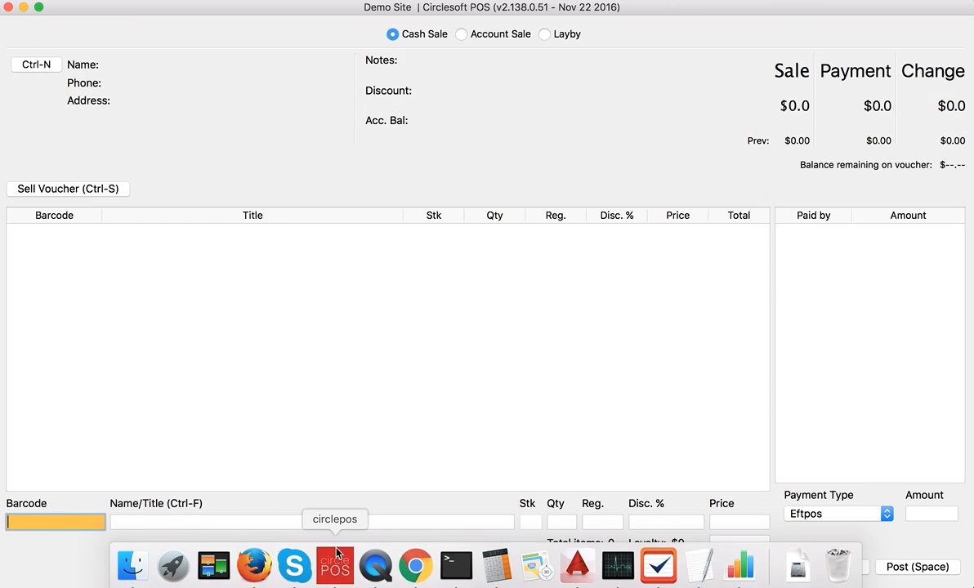
- Find the customer by name and attach them to the Cash Sale, showing a $50.00 balance
left_click(33, 62)
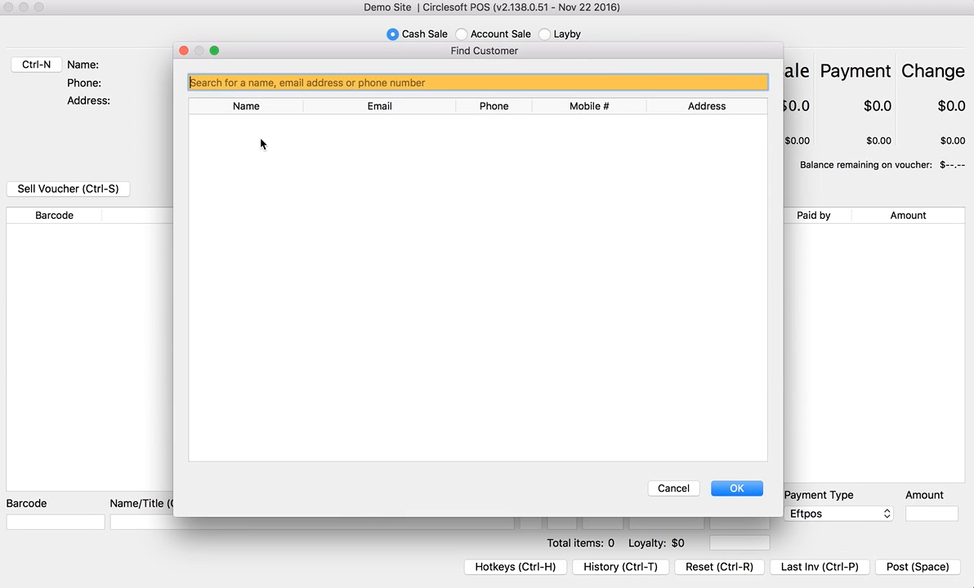
type("war")
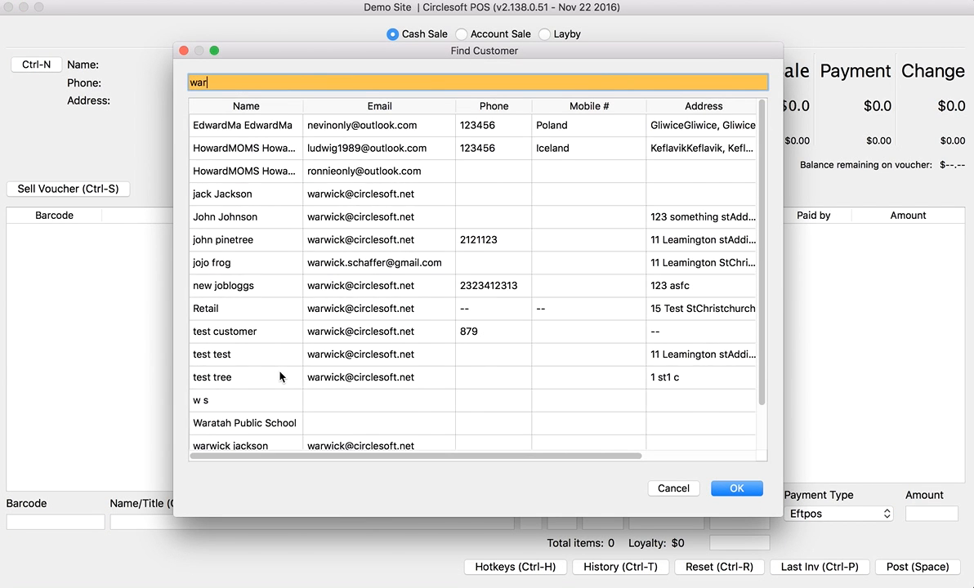
type("wick")
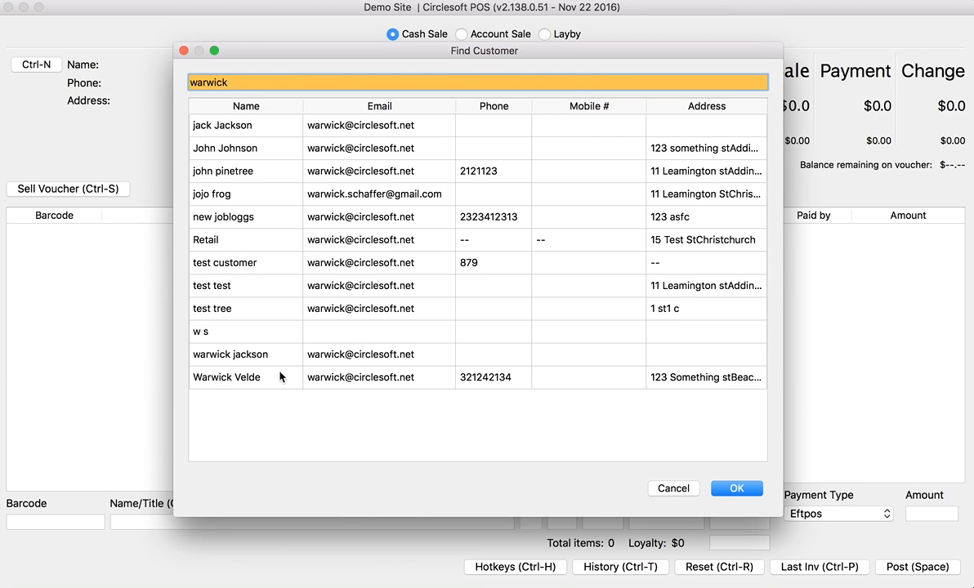
left_click(364, 353)
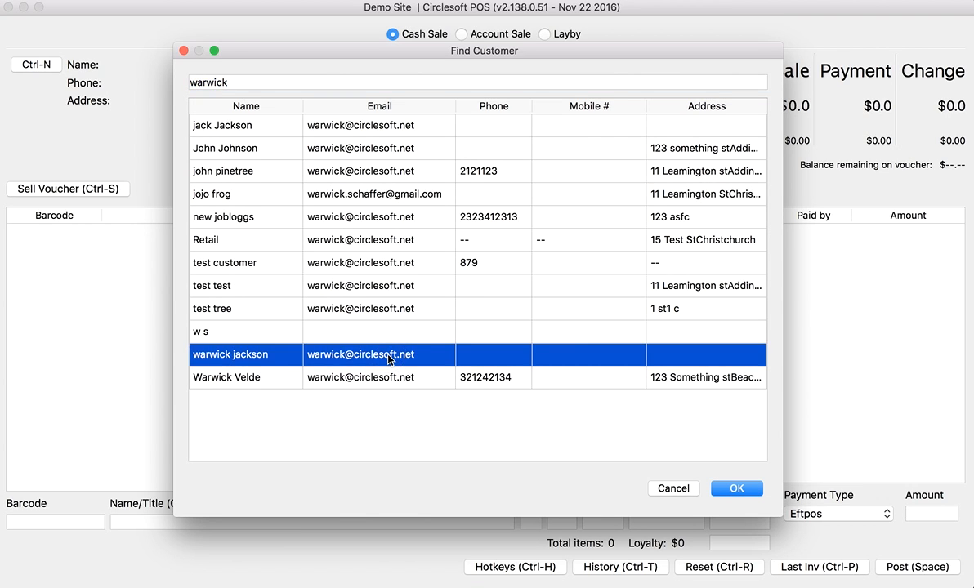
left_click(252, 357)
double_click(251, 357)
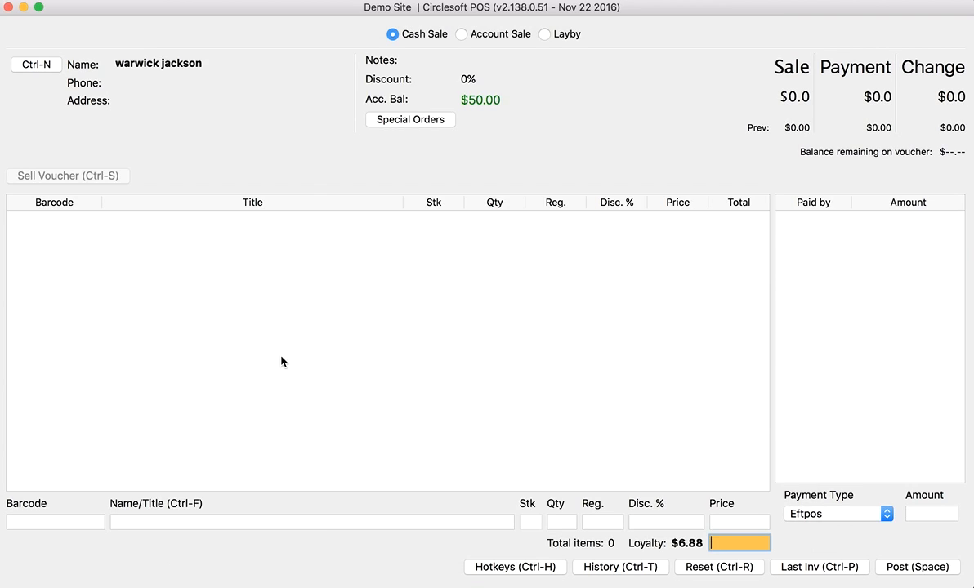
- Load the pending special order with the $5.00 deposit into the sale
left_click(393, 123)
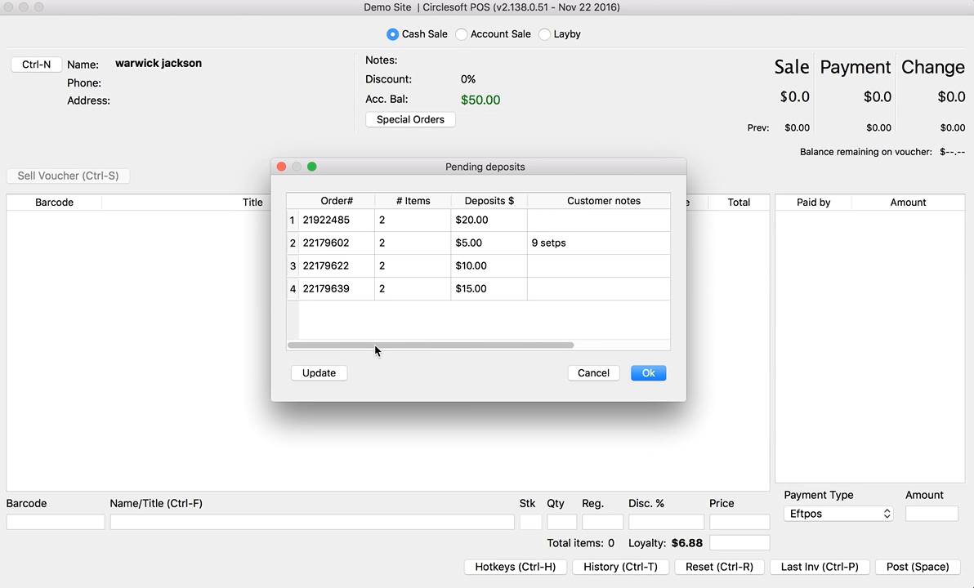
left_click(314, 249)
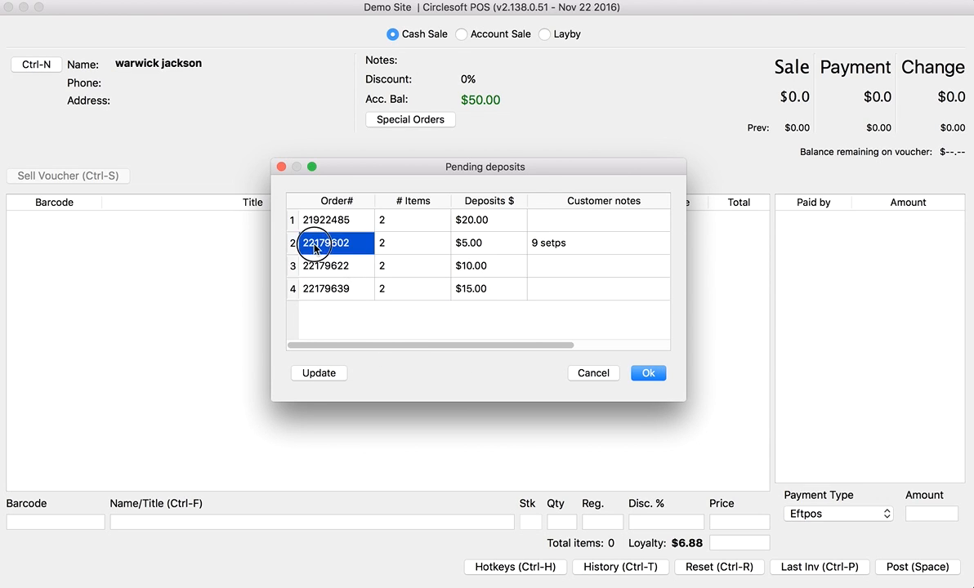
double_click(315, 245)
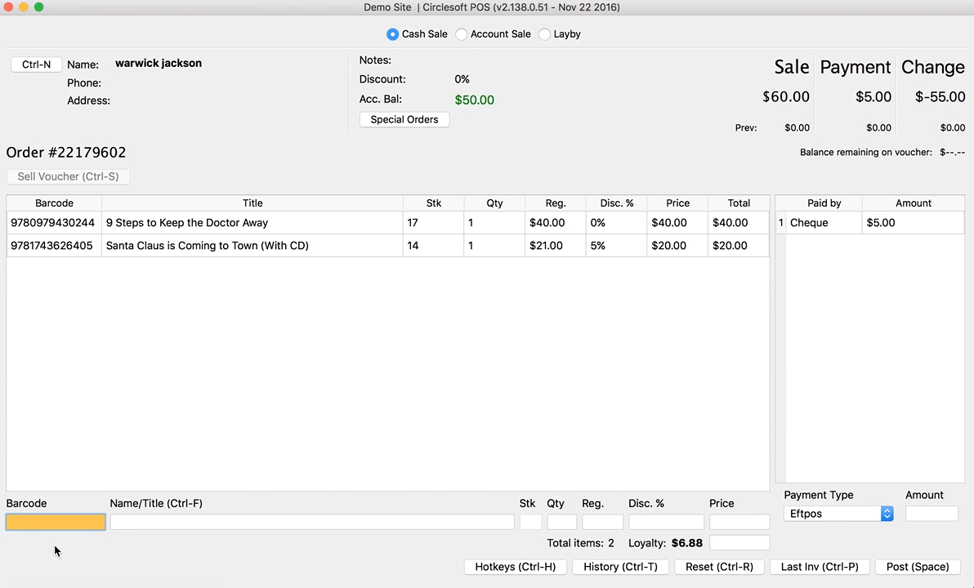
- Pay the remaining $55.00 by Eftpos and post the $60.00 sale
key("Return")
key("Return")
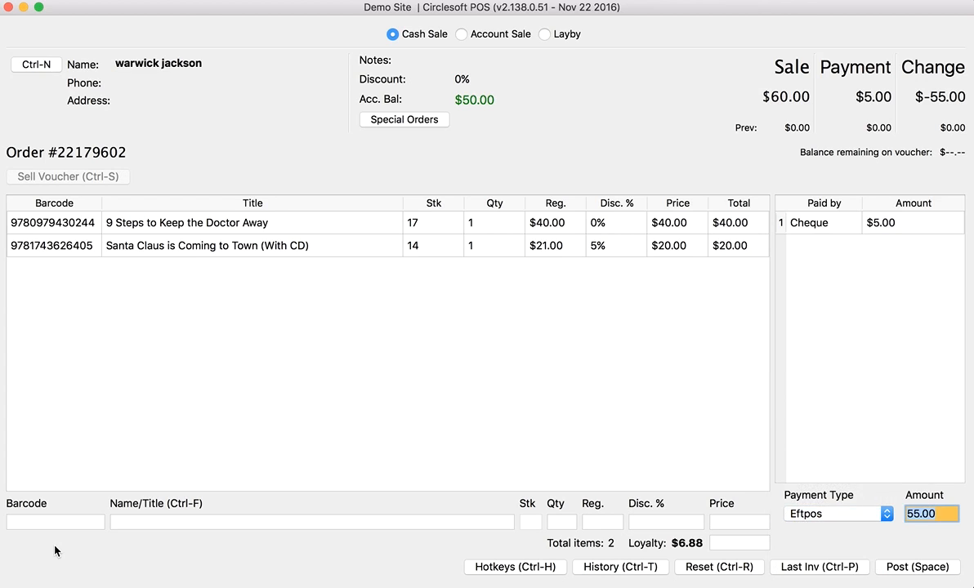
key("Return")
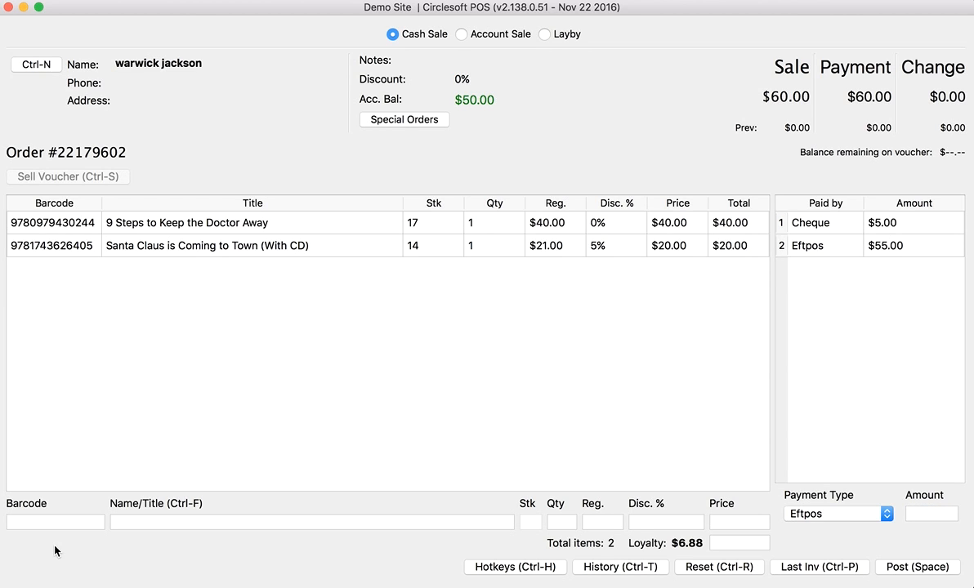
key("space")
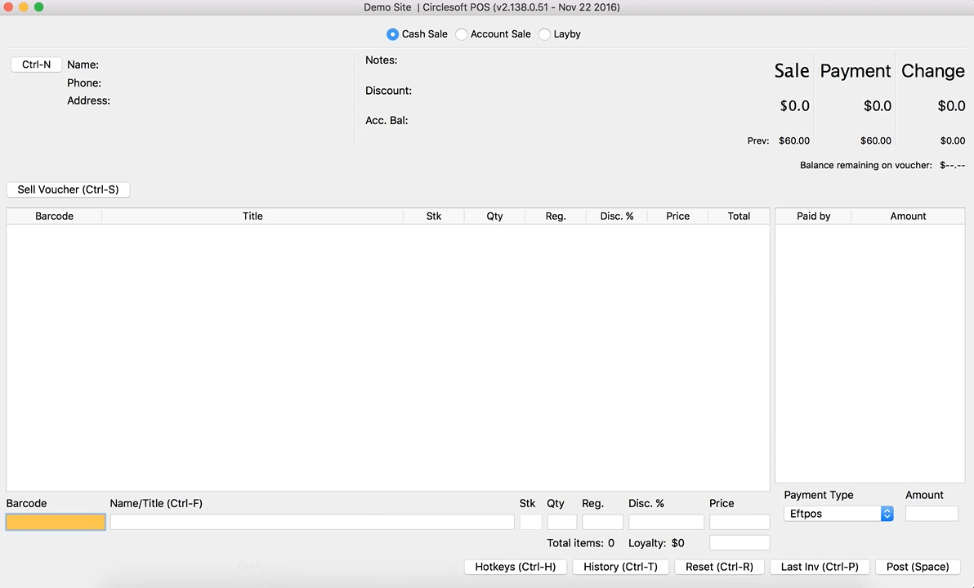
left_click(266, 578)
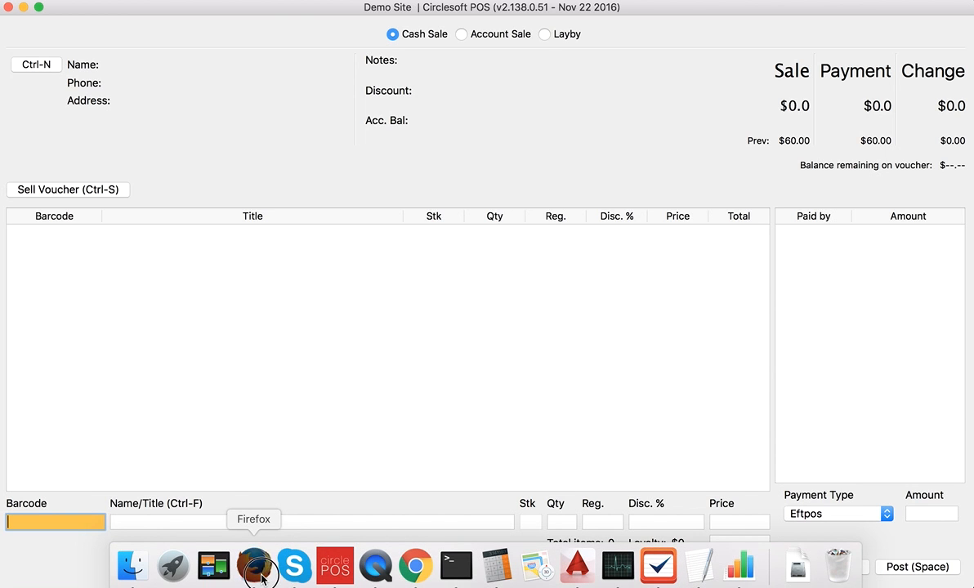
mouse_move(184, 93)
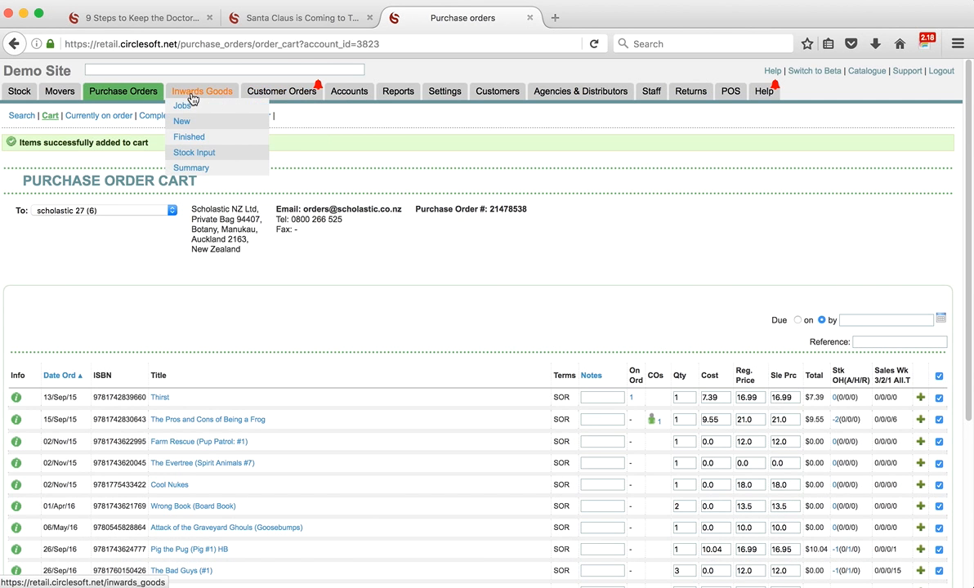
left_click(286, 96)
right_click(287, 99)
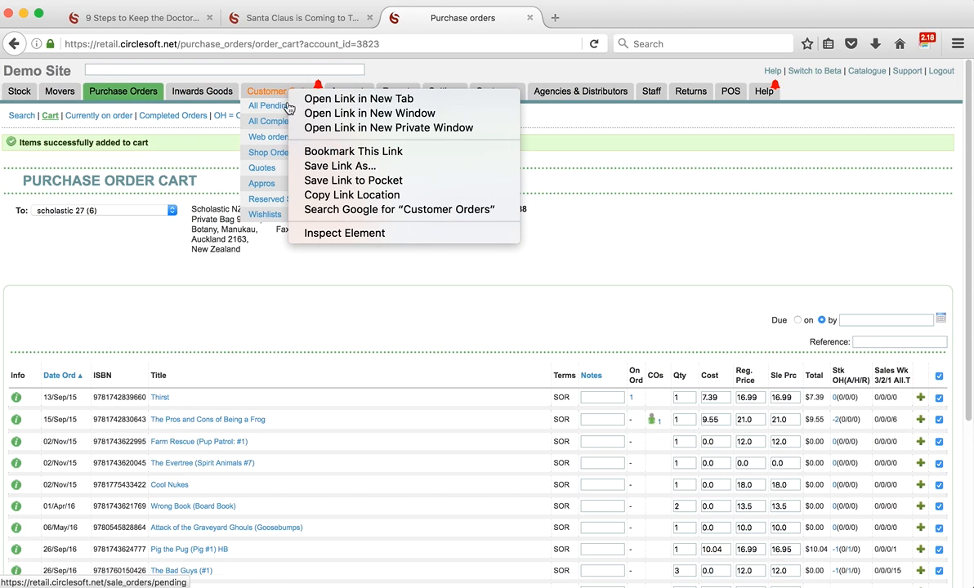
left_click(307, 95)
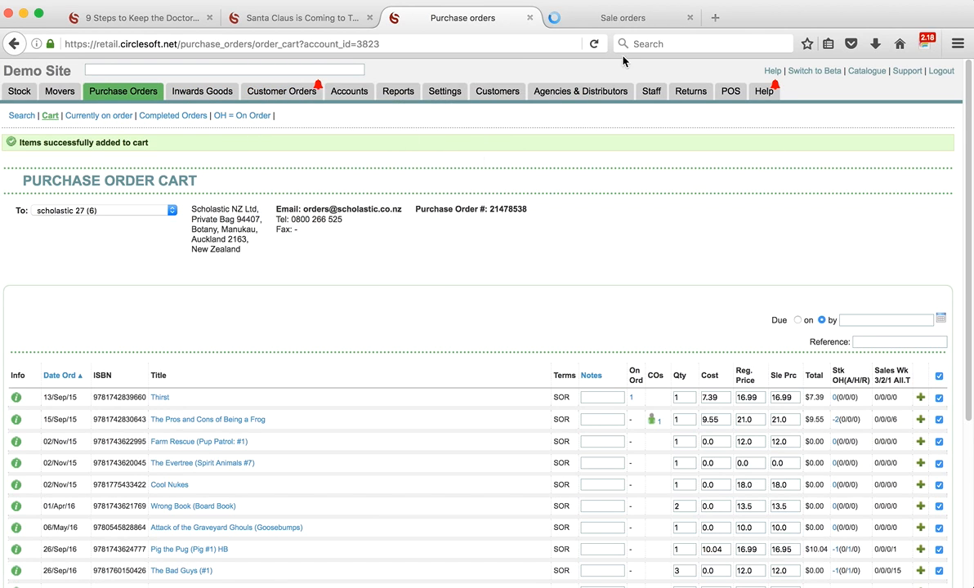
left_click(616, 18)
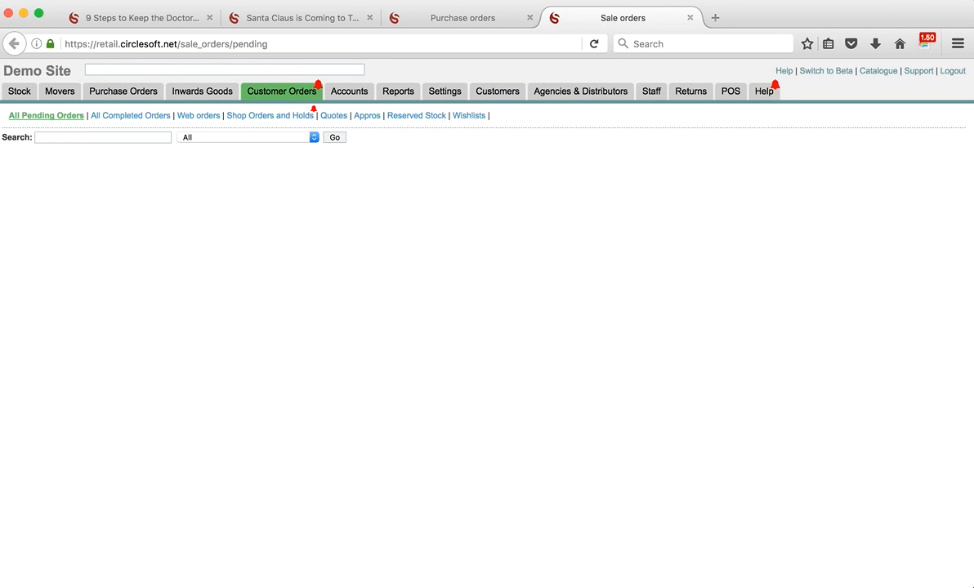
type("warwic")
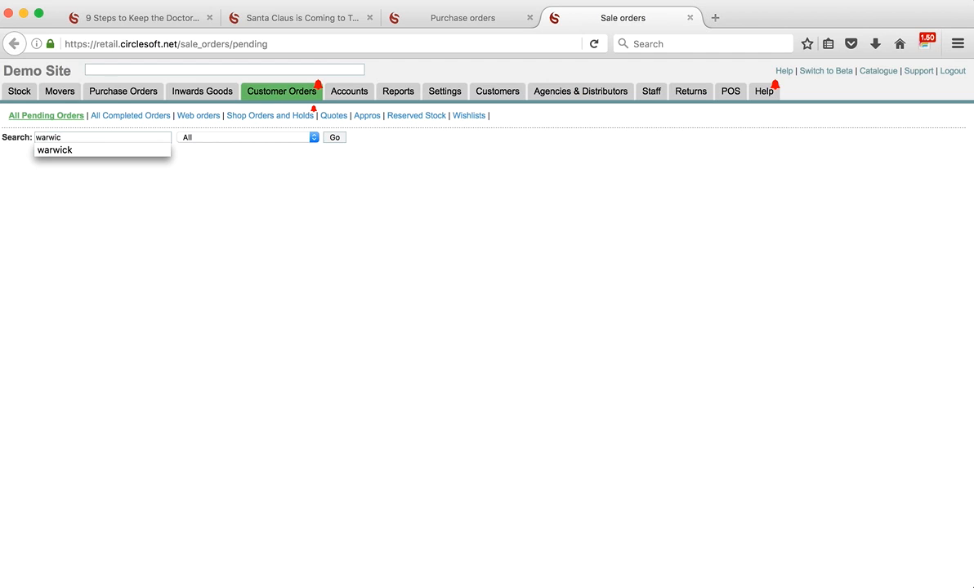
left_click(43, 151)
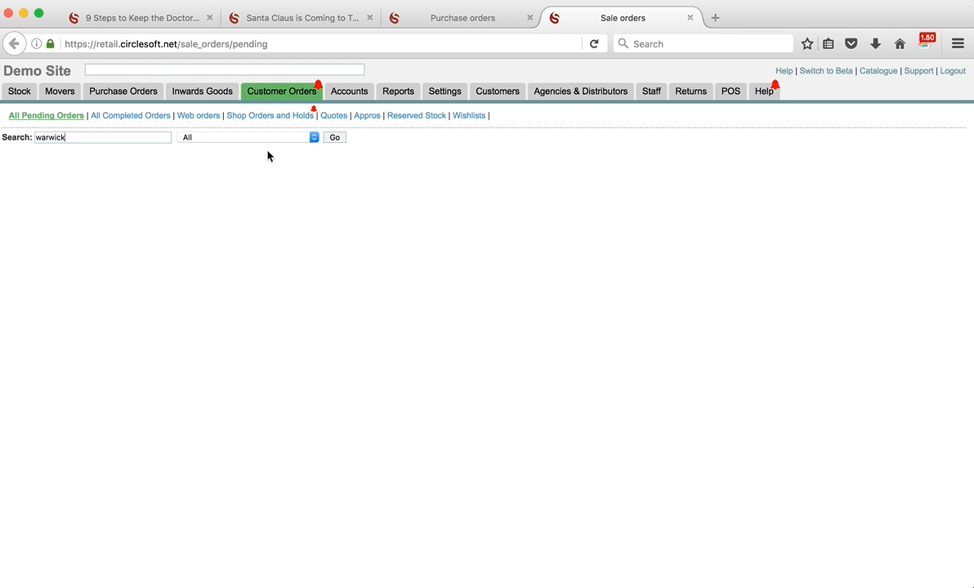
left_click(335, 138)
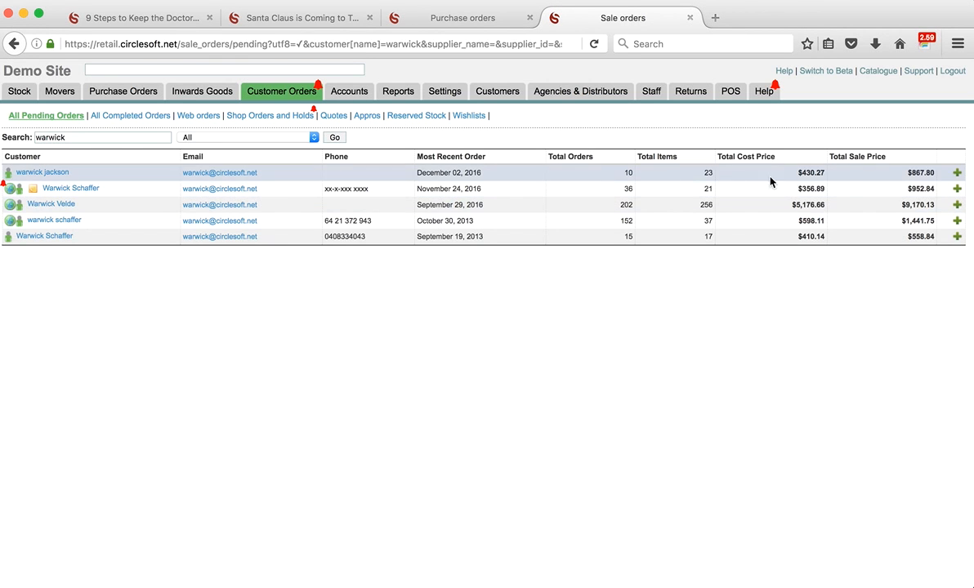
left_click(958, 173)
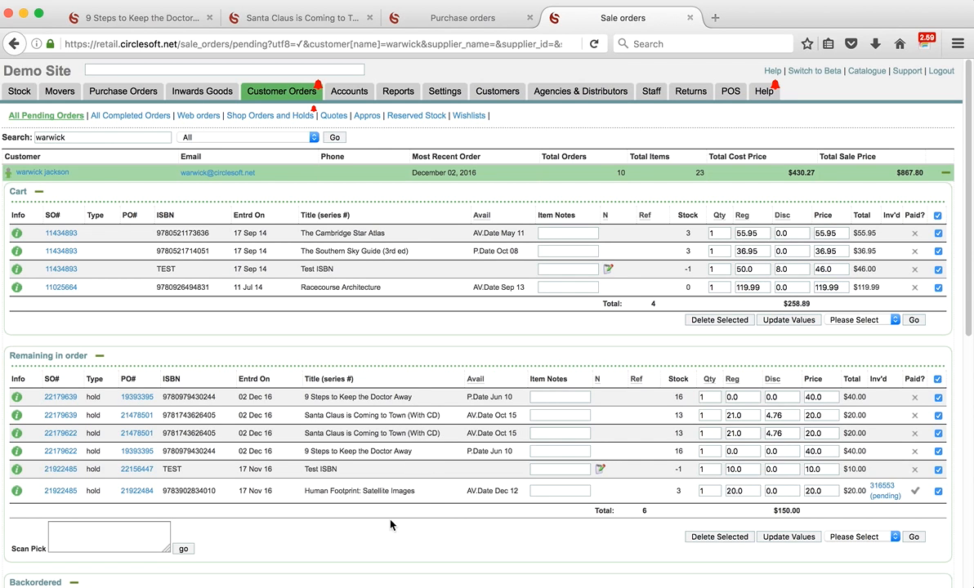
scroll(384, 531, "down", 2)
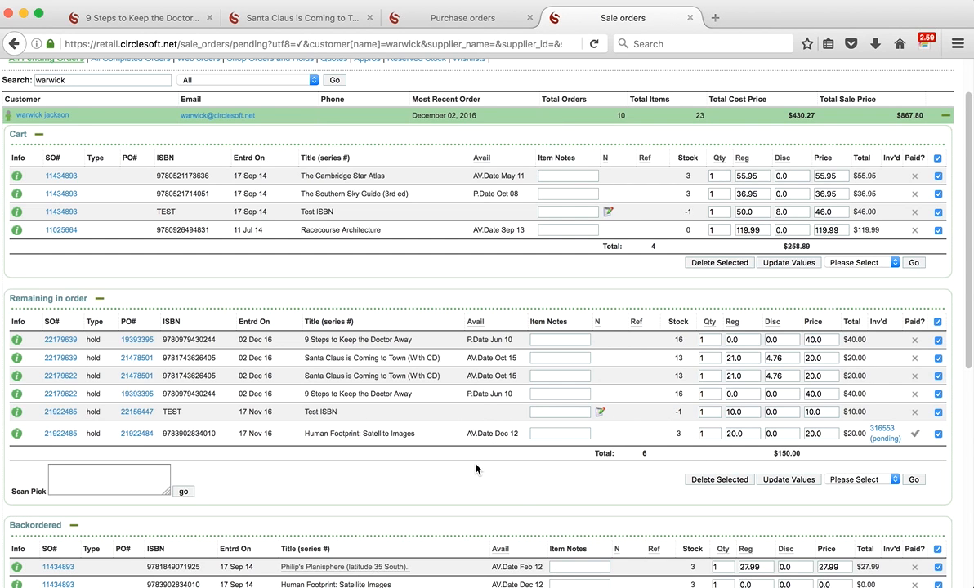
scroll(461, 397, "up", 2)
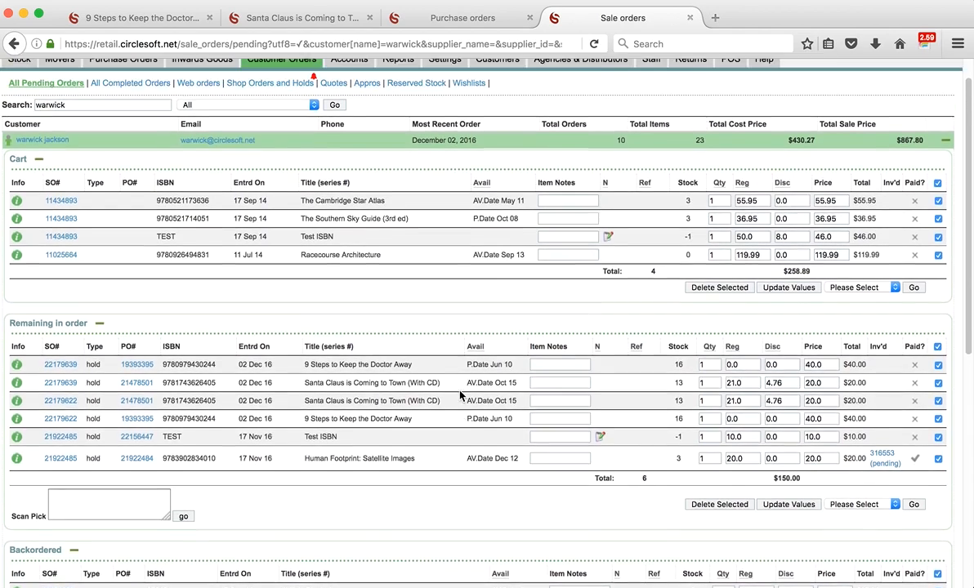
scroll(461, 396, "down", 3)
scroll(457, 409, "down", 1)
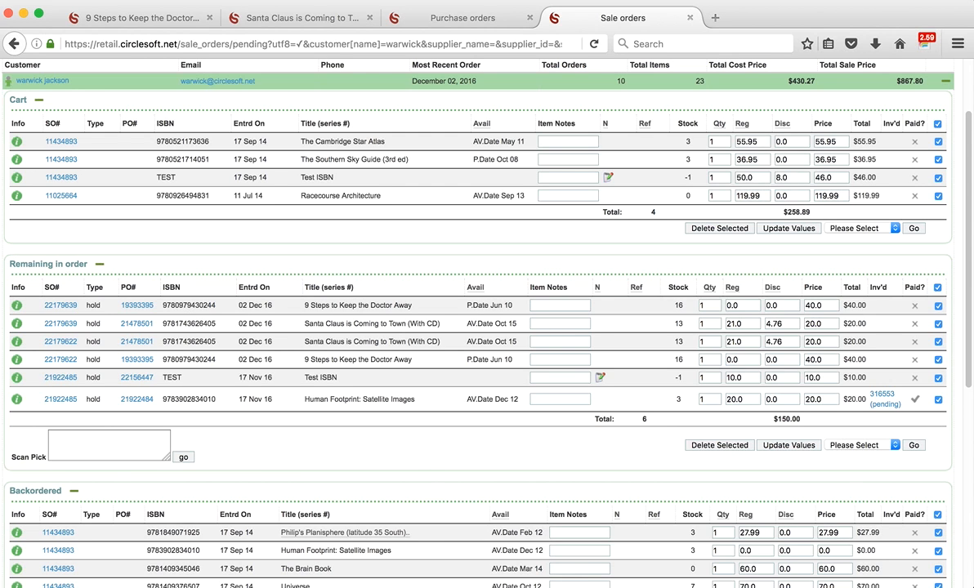
mouse_move(415, 572)
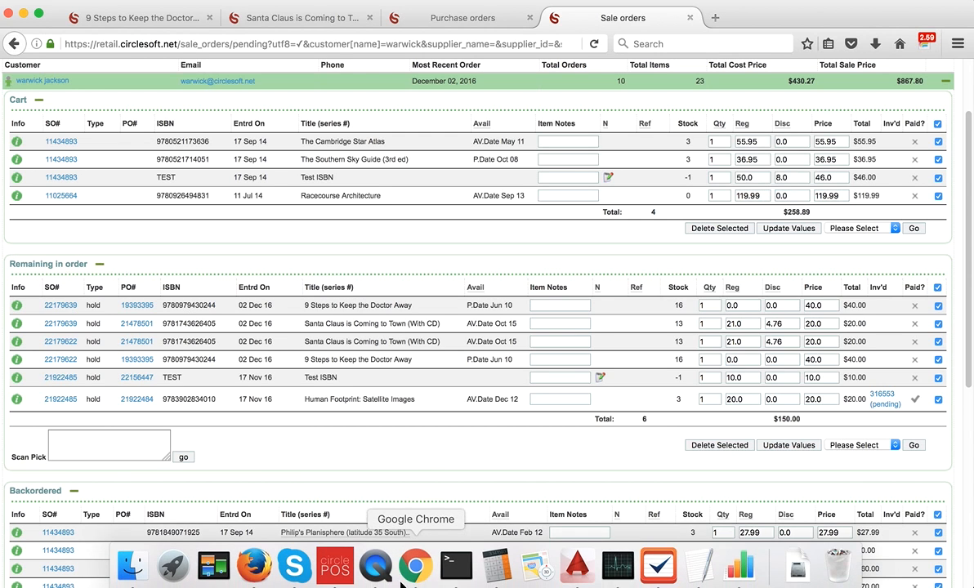
- Attach the special-order customer to a new Cash Sale in Circlesoft POS, showing $45.00 balance
left_click(335, 566)
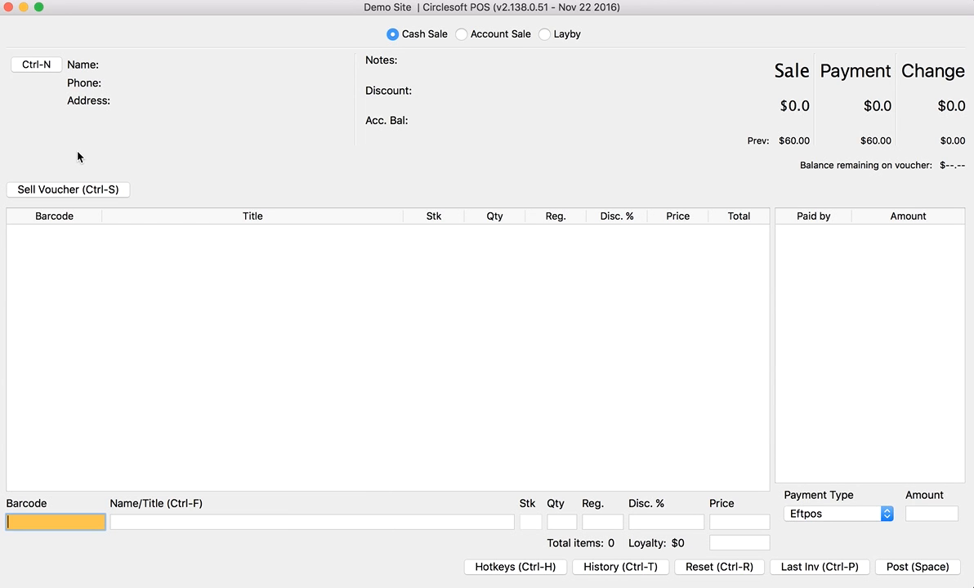
left_click(49, 67)
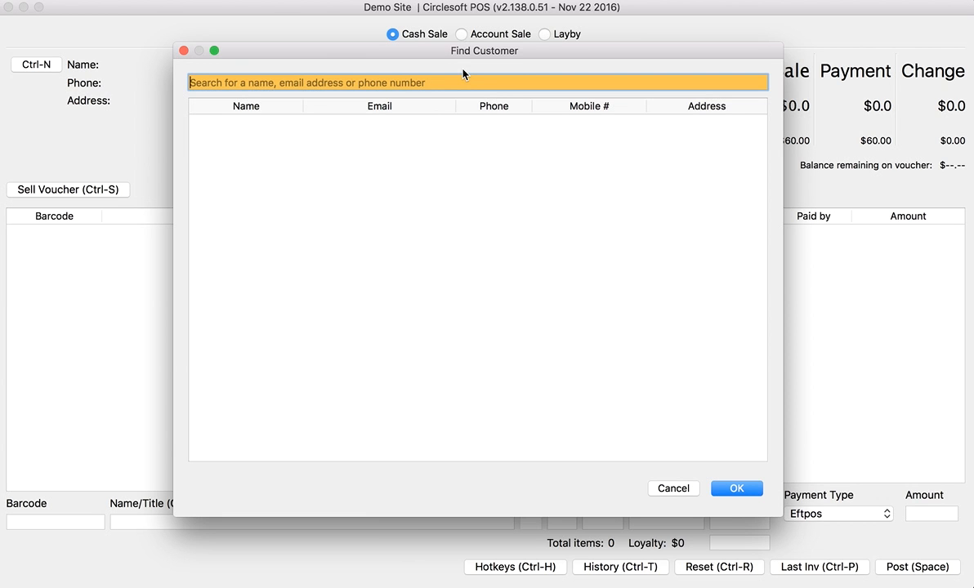
type("war")
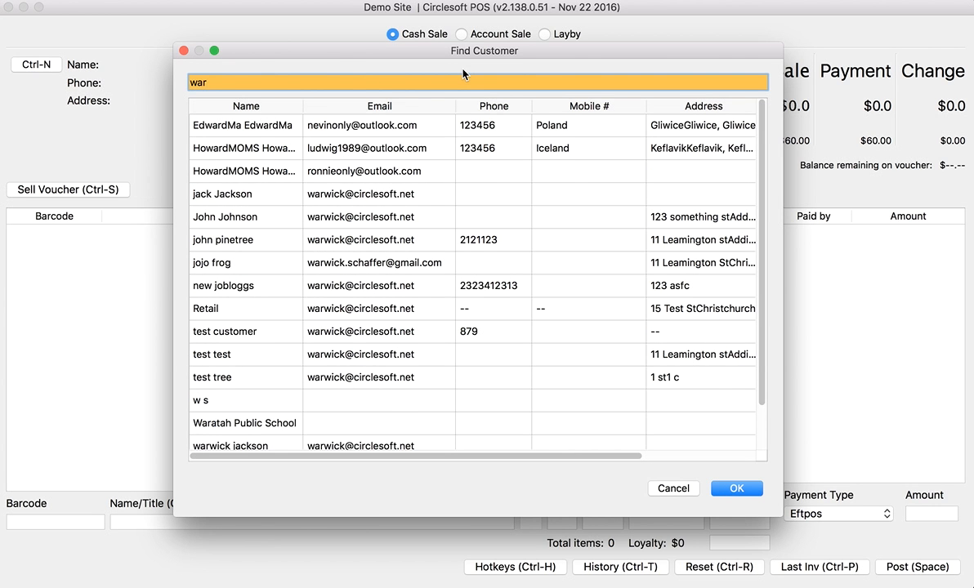
type("w")
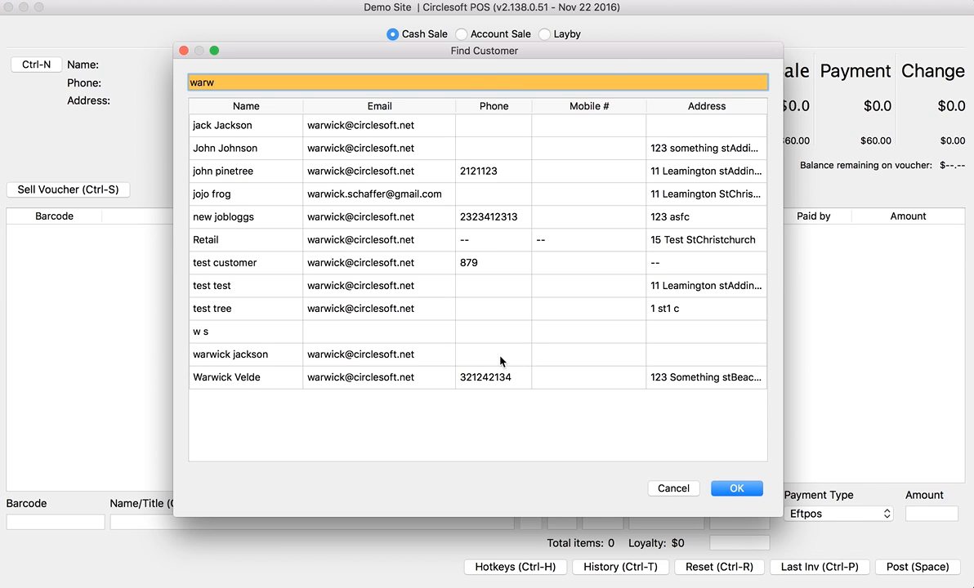
double_click(413, 359)
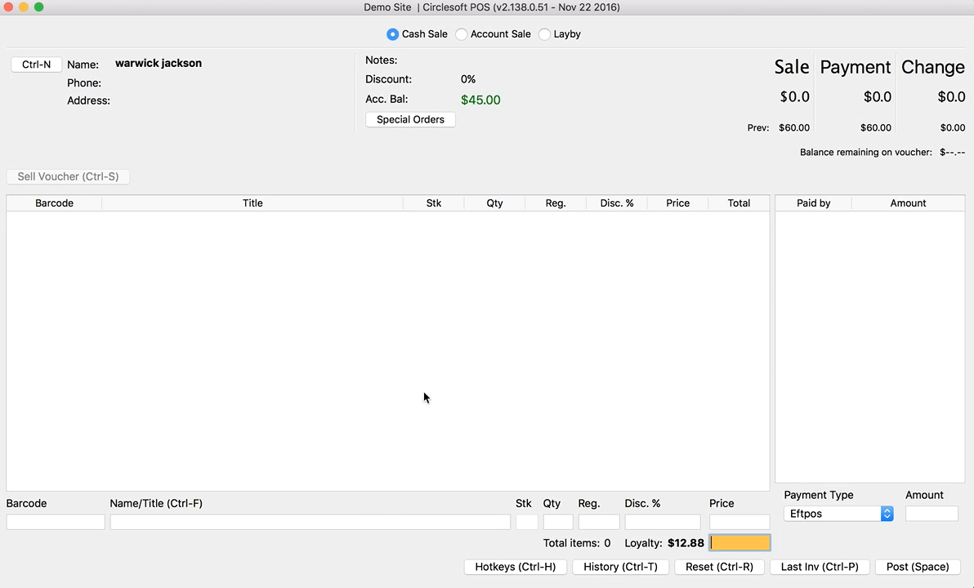
- Load the second pending order ($10.00 deposit) and set the payment type to Cash
left_click(411, 119)
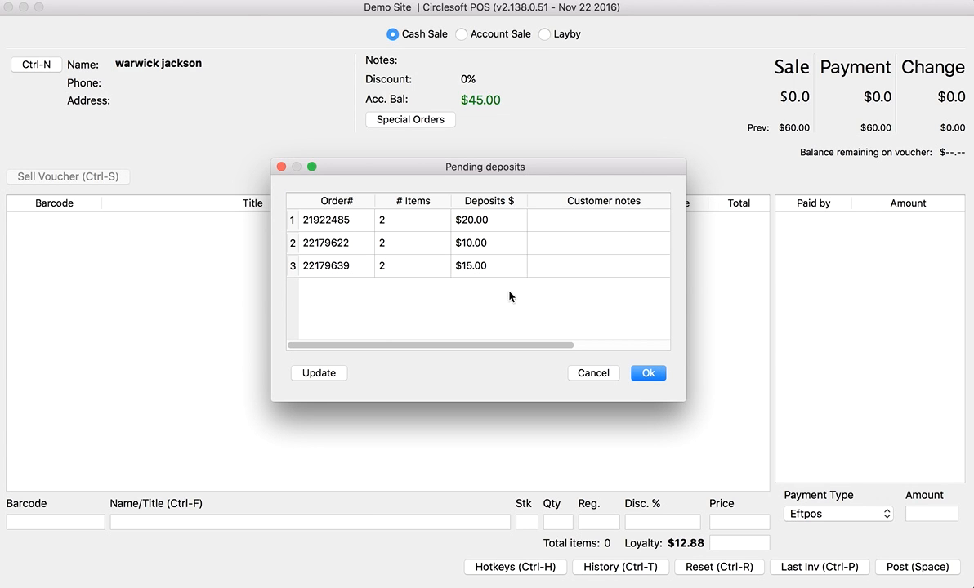
double_click(310, 243)
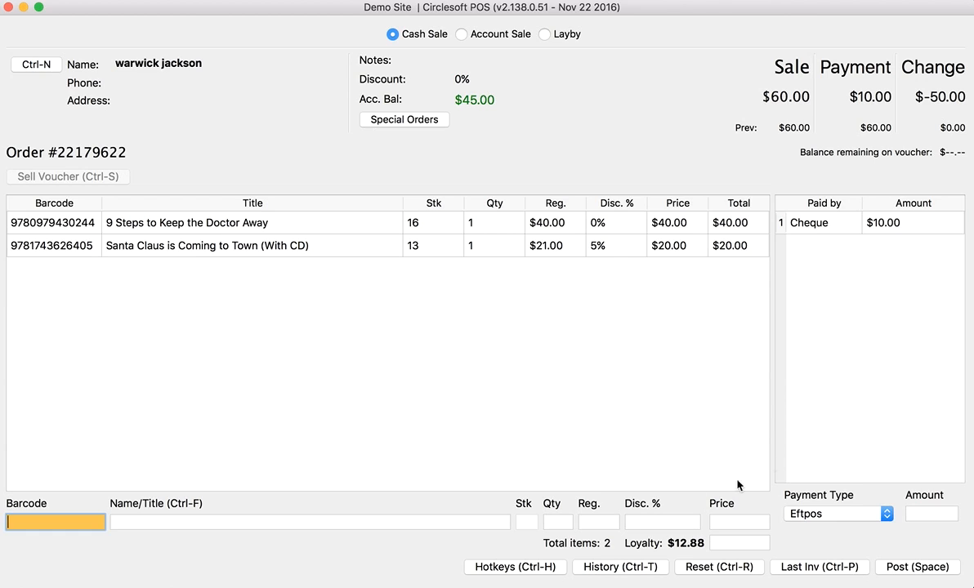
key("Return")
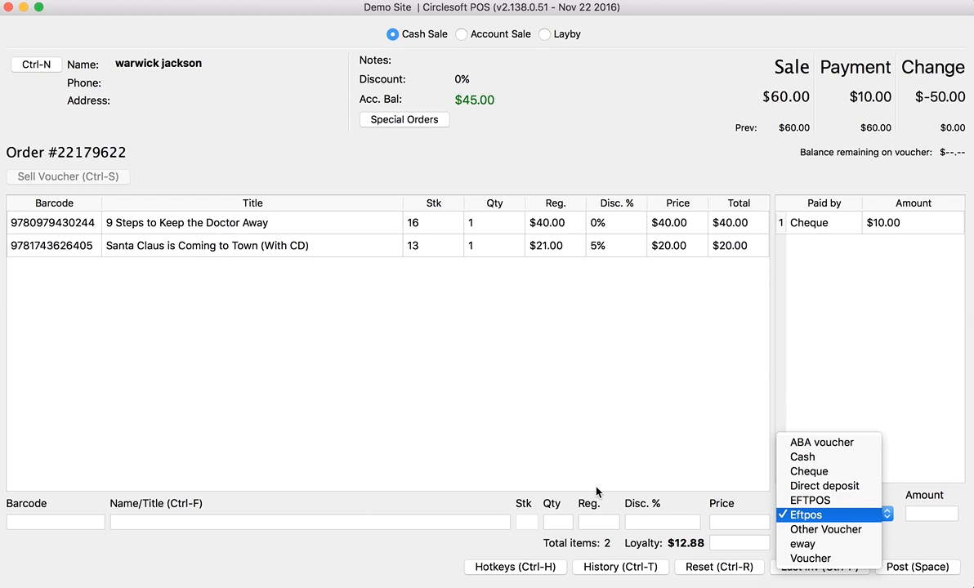
key("Up")
key("Up")
key("Up")
key("Up")
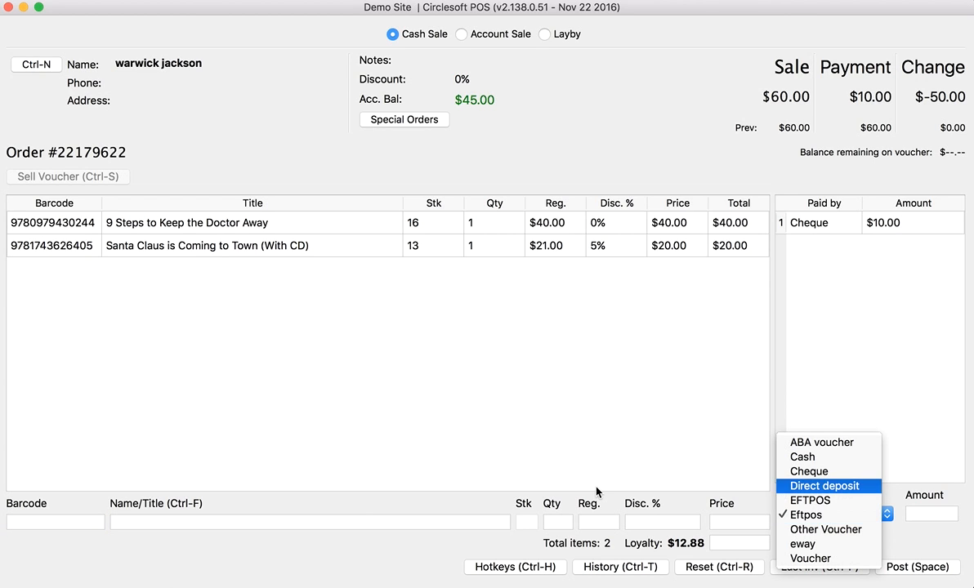
key("Return")
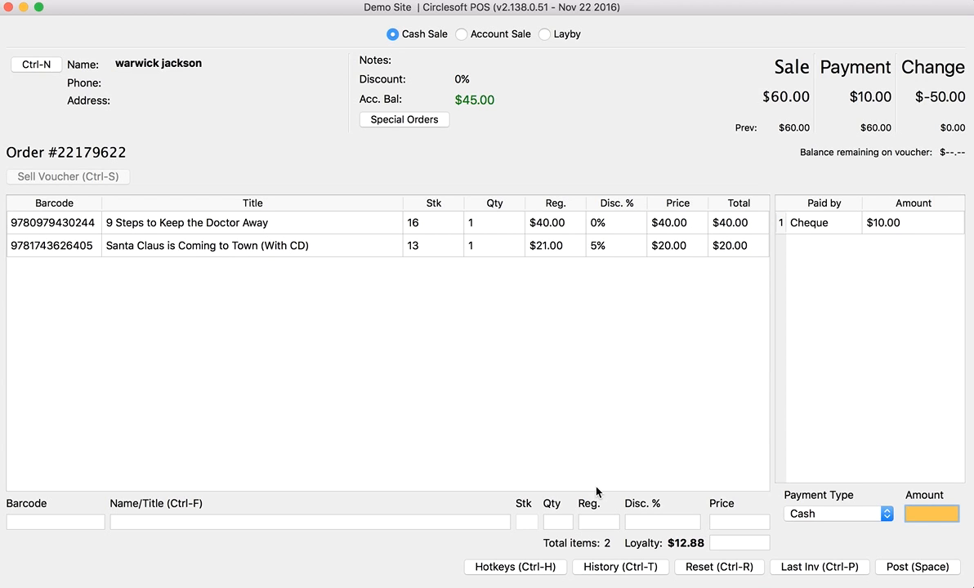
- Record a $2.00 cash payment and post the order, leaving $48.00 owing
type("12")
key("BackSpace")
key("BackSpace")
type("2")
key("Return")
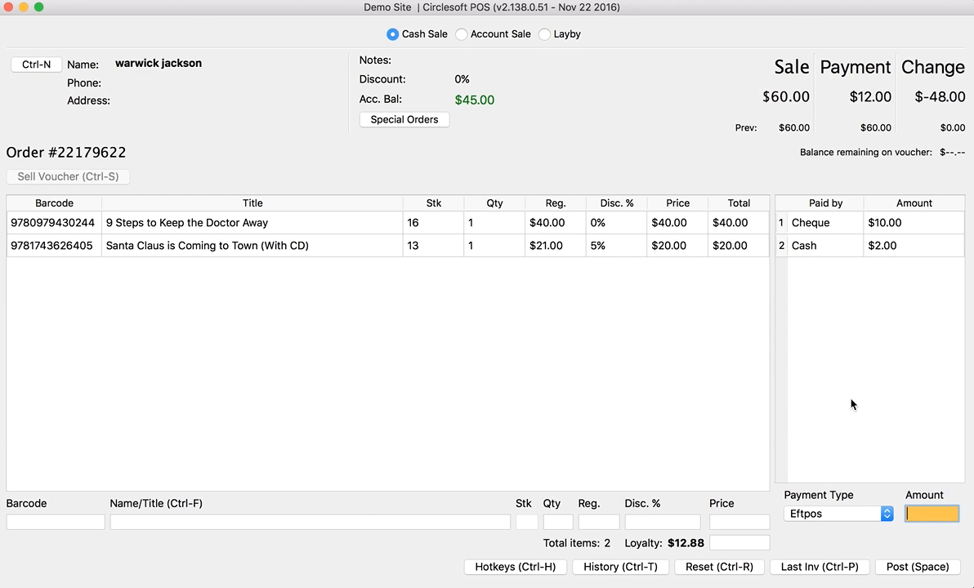
key("space")
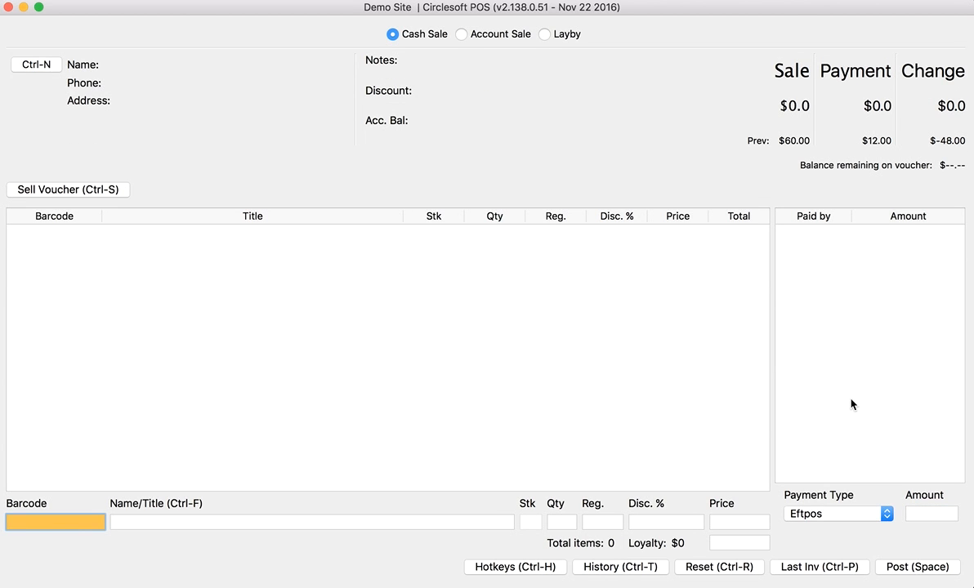
- Return to the browser and reload the All Pending Orders list
mouse_move(258, 582)
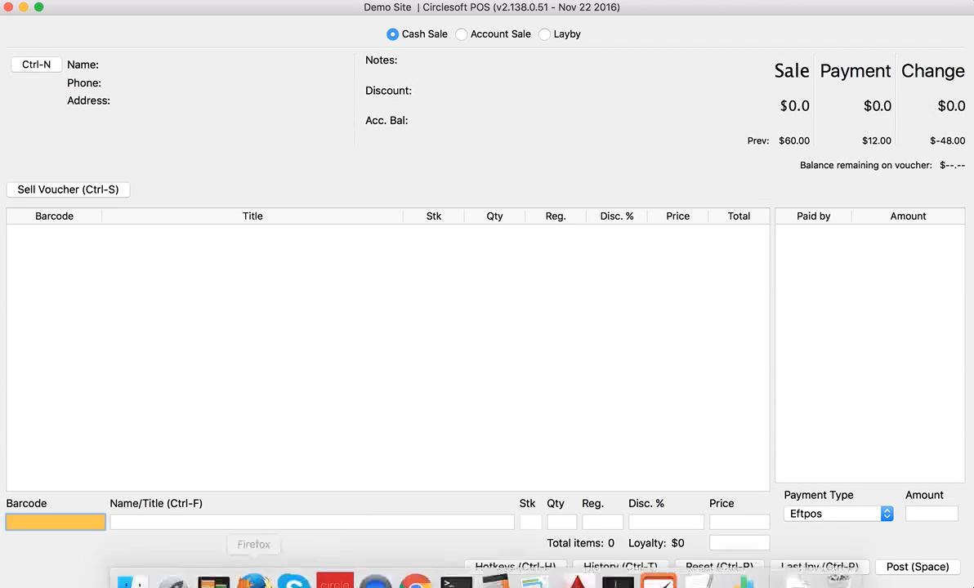
left_click(256, 575)
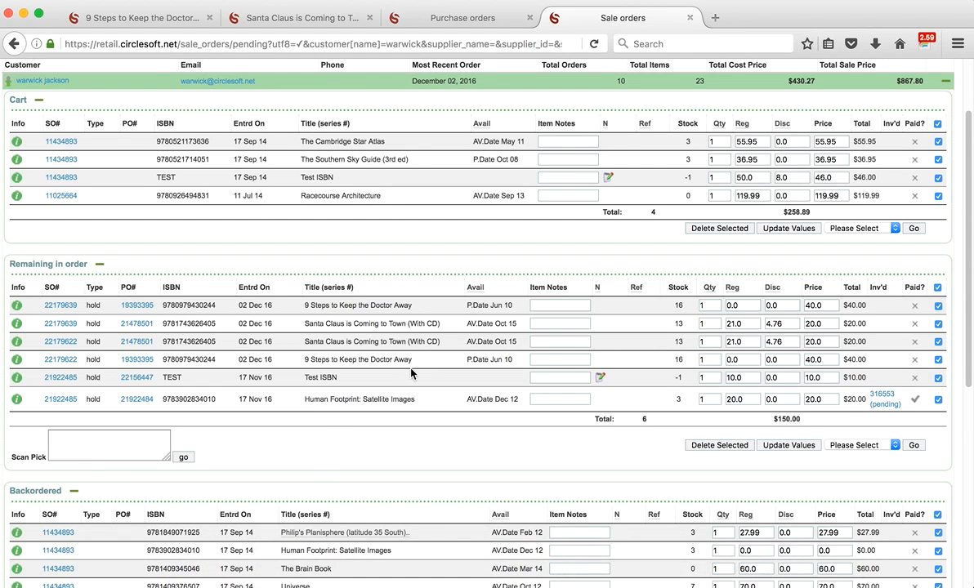
scroll(311, 176, "up", 3)
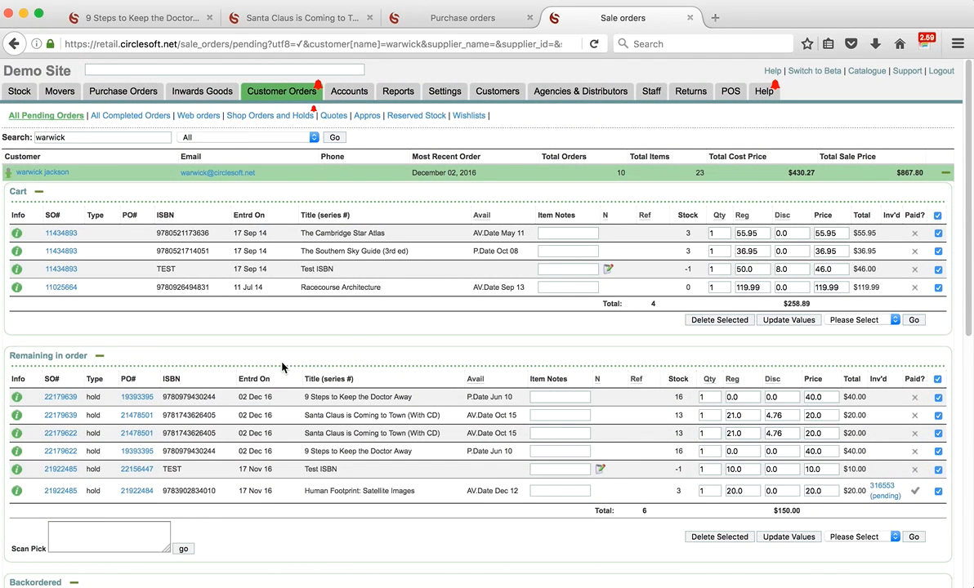
mouse_move(202, 91)
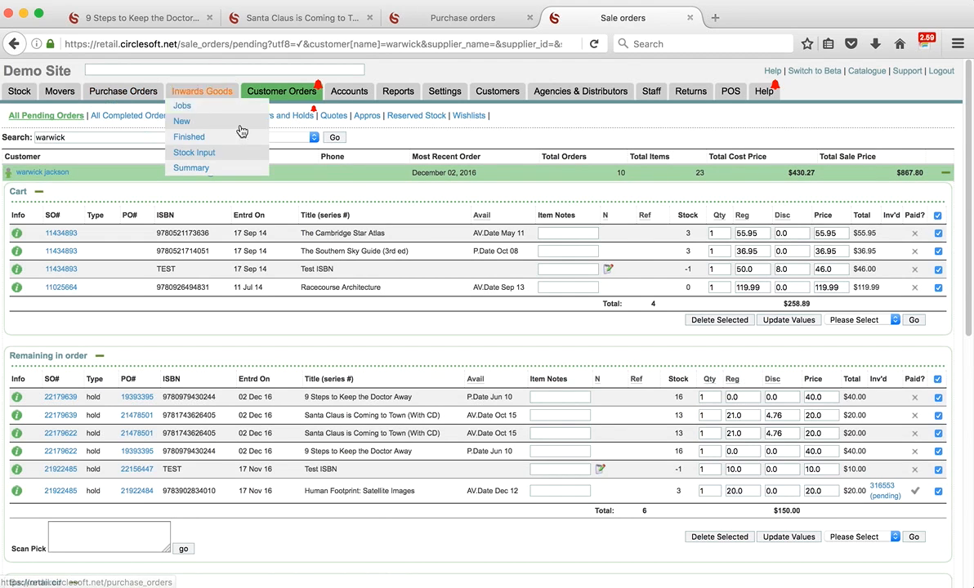
mouse_move(286, 96)
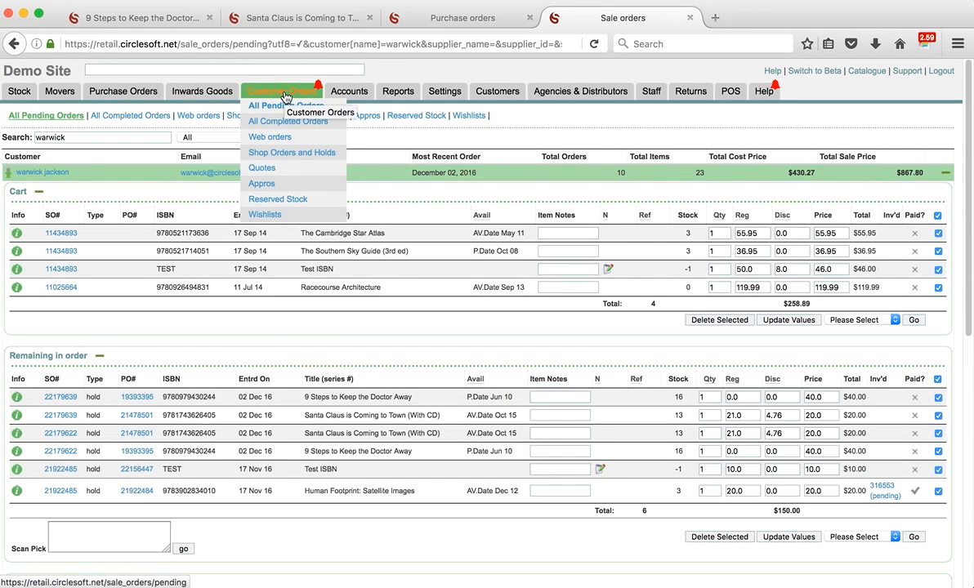
left_click(286, 96)
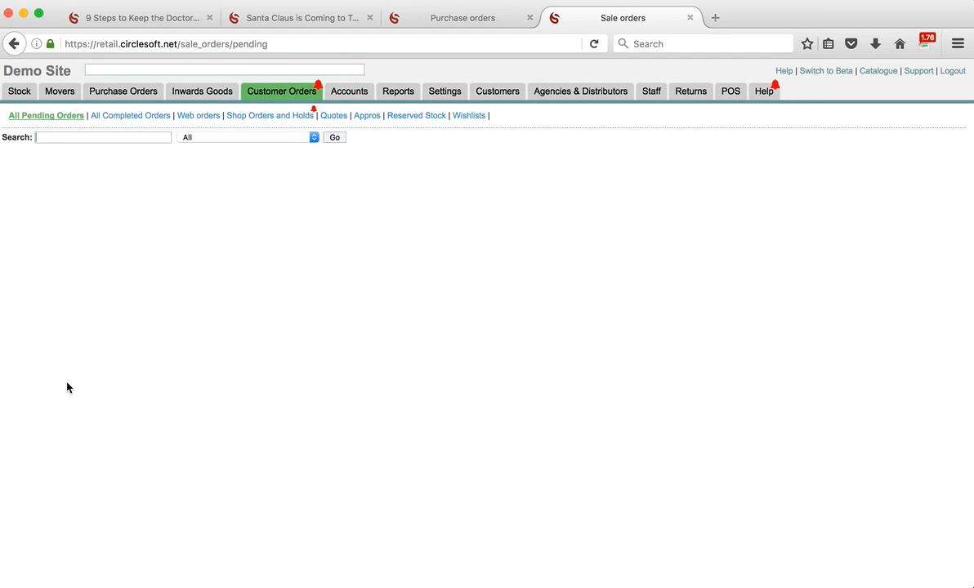
- Search for the customer, expand their pending orders, and open the paid order's pending invoice
type("w")
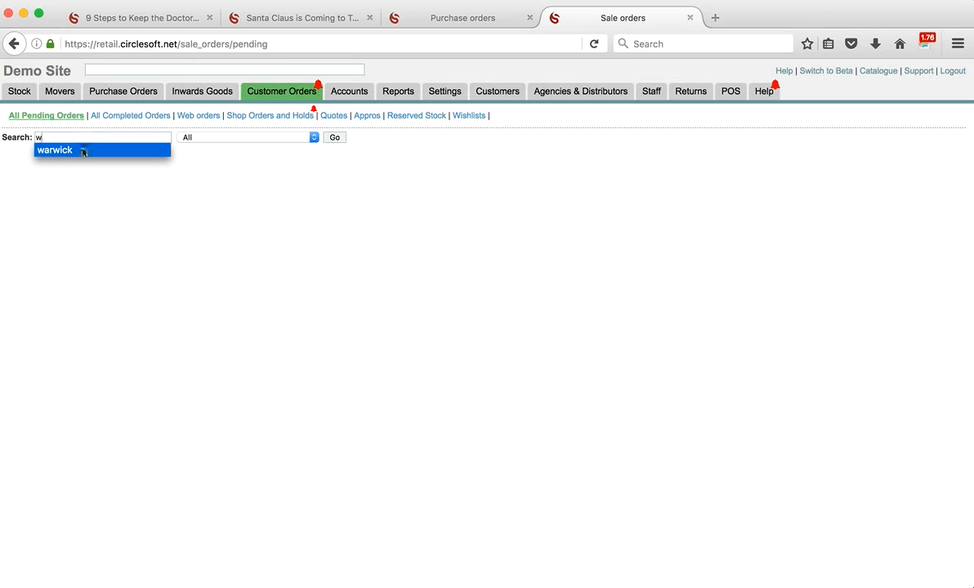
left_click(83, 152)
left_click(334, 138)
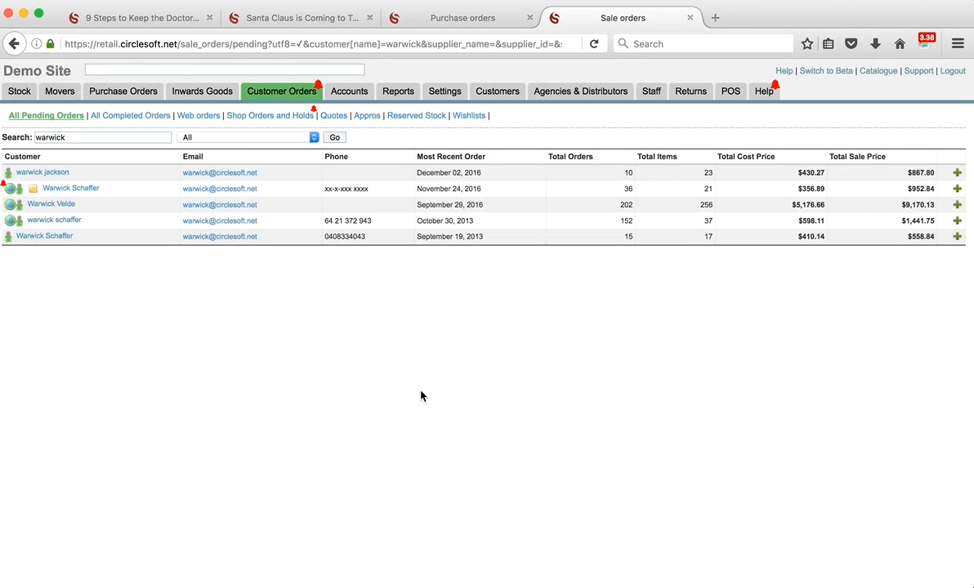
left_click(956, 173)
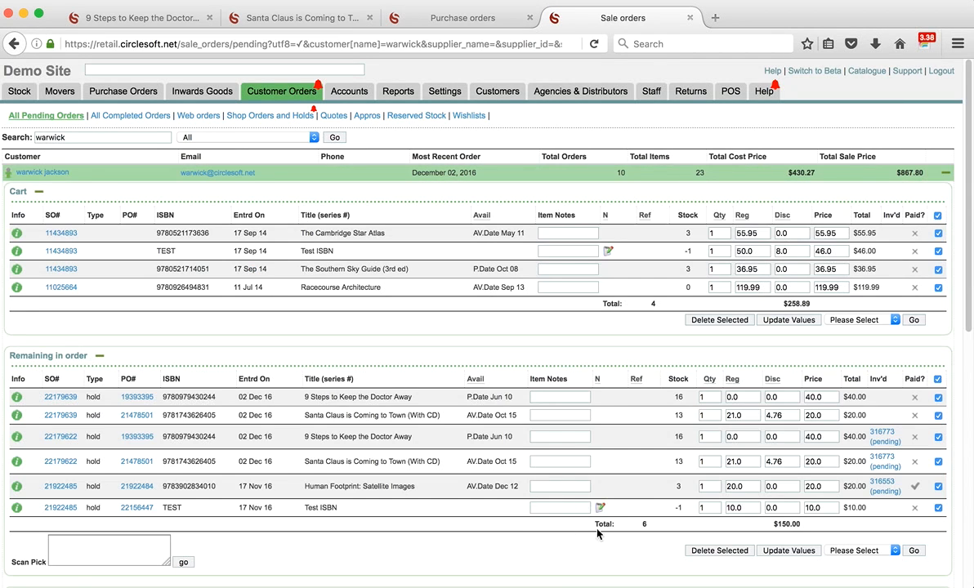
left_click(884, 439)
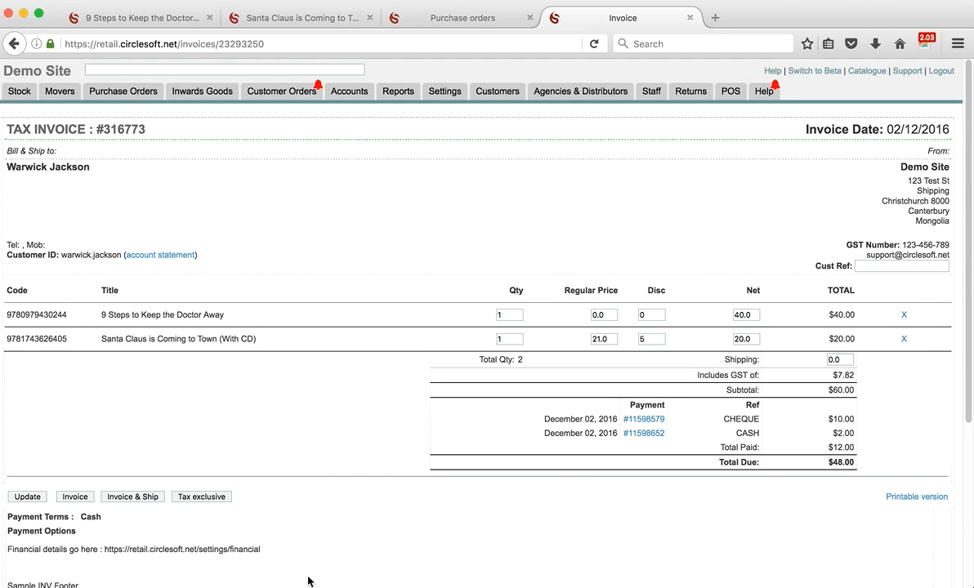
- After reviewing the $10.00 cheque and $2.00 cash payments, switch back to Circlesoft POS
mouse_move(295, 568)
left_click(337, 572)
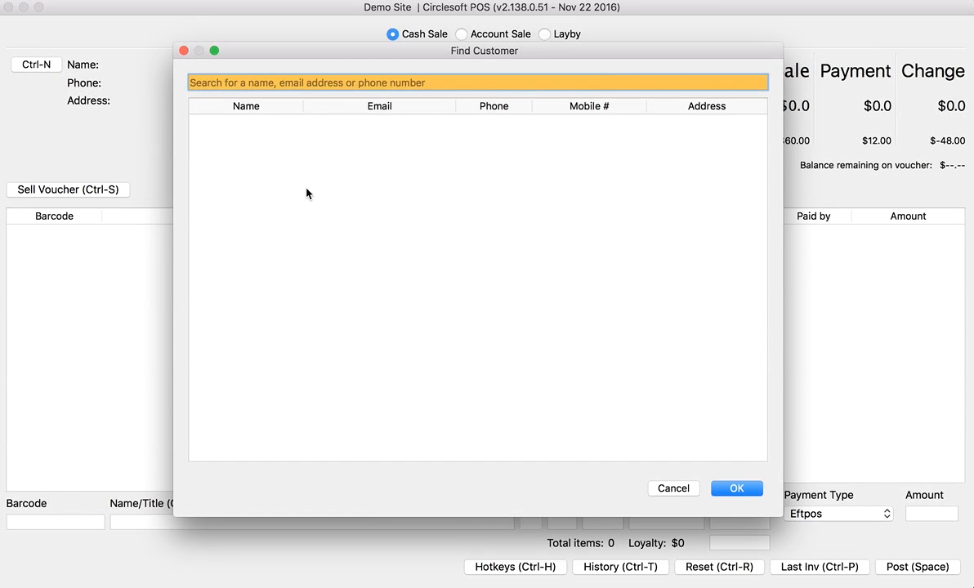
- Search for the customer and load them into the sale
type("warw")
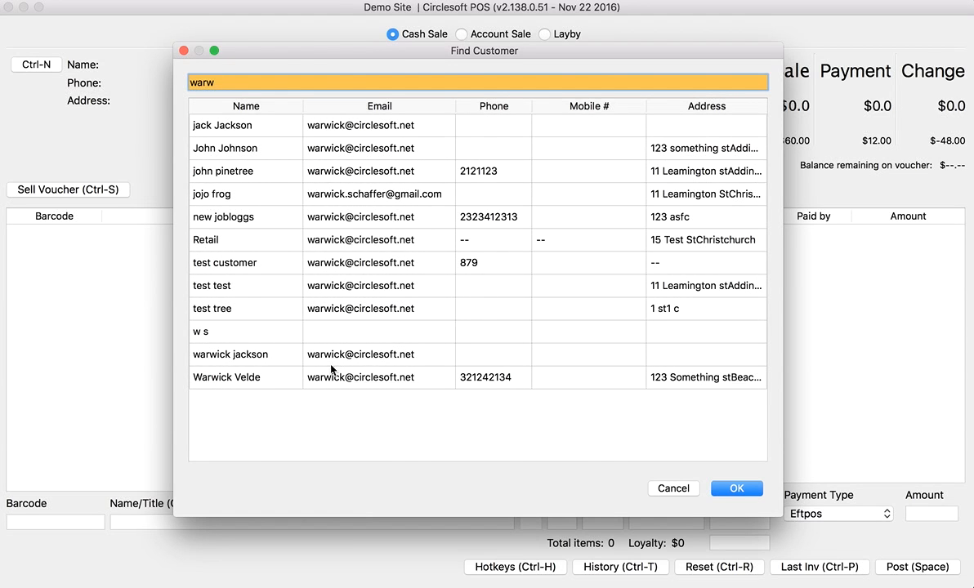
left_click(288, 361)
left_click(289, 360)
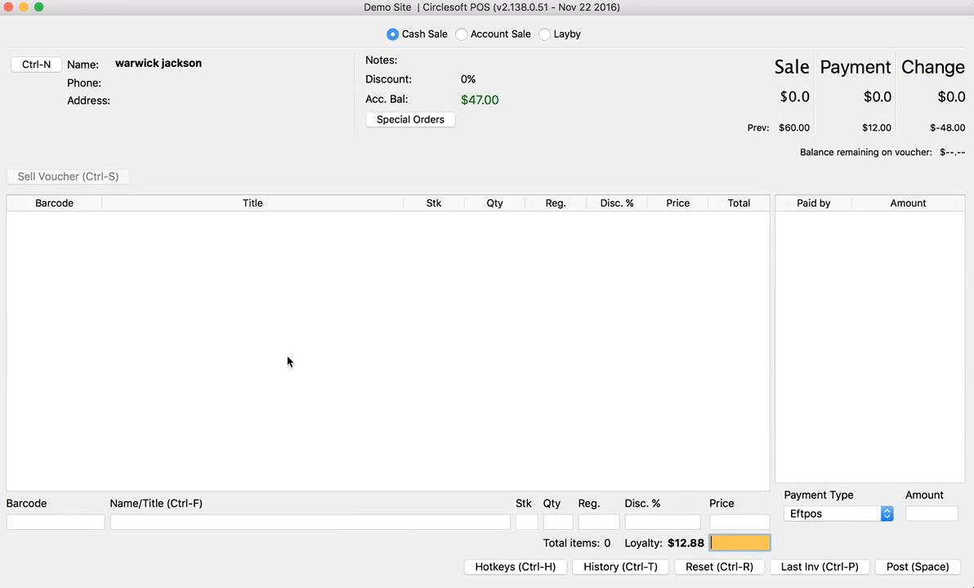
- Load the third pending special order, with the $15.00 cheque deposit, from Pending deposits
left_click(405, 121)
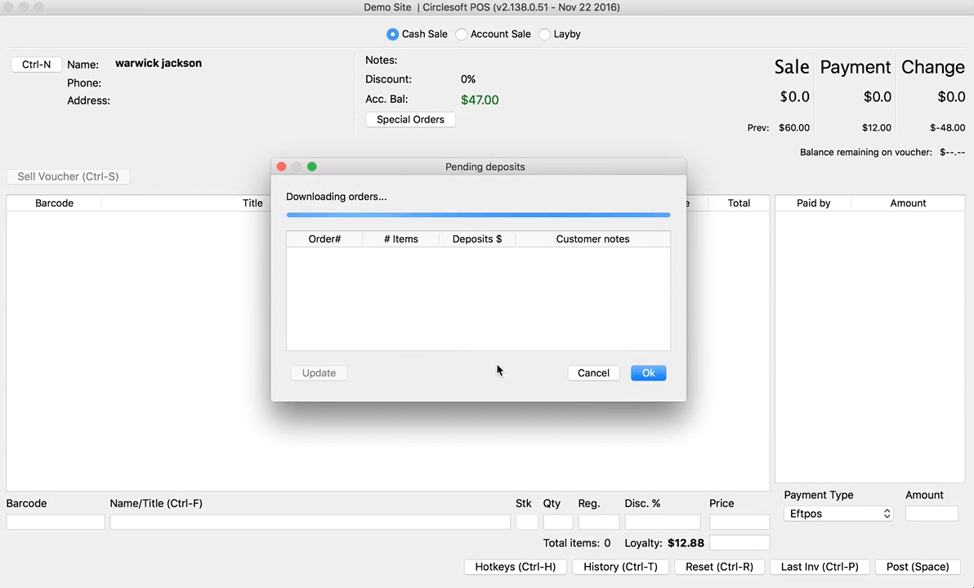
left_click_drag(679, 402, 702, 443)
left_click(321, 272)
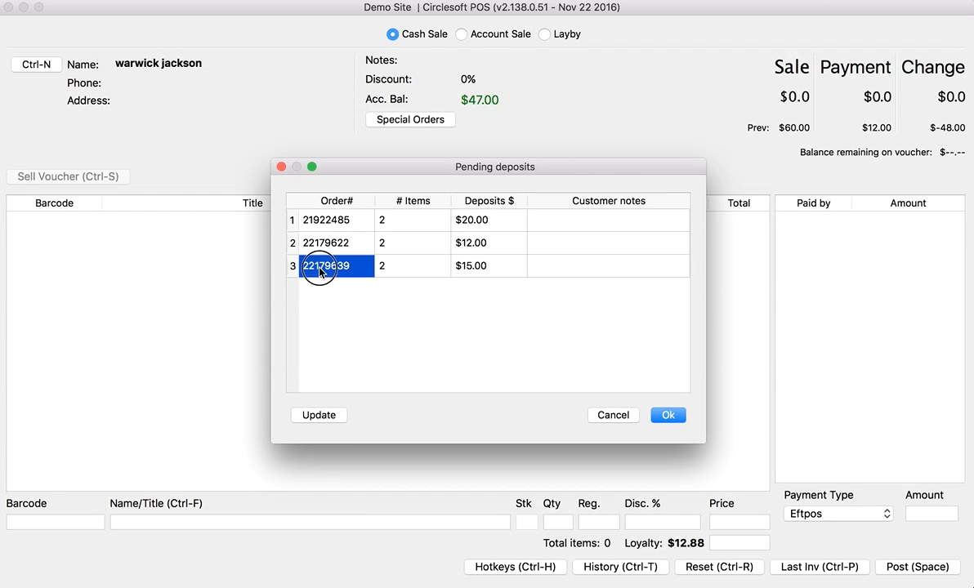
double_click(320, 272)
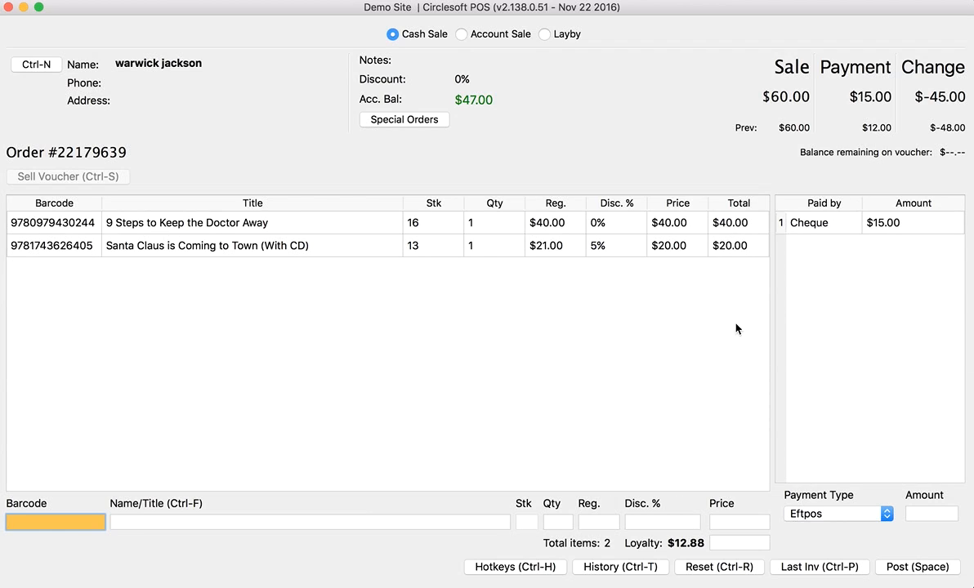
- Delete the Santa Claus is Coming to Town line from the sale
left_click(344, 226)
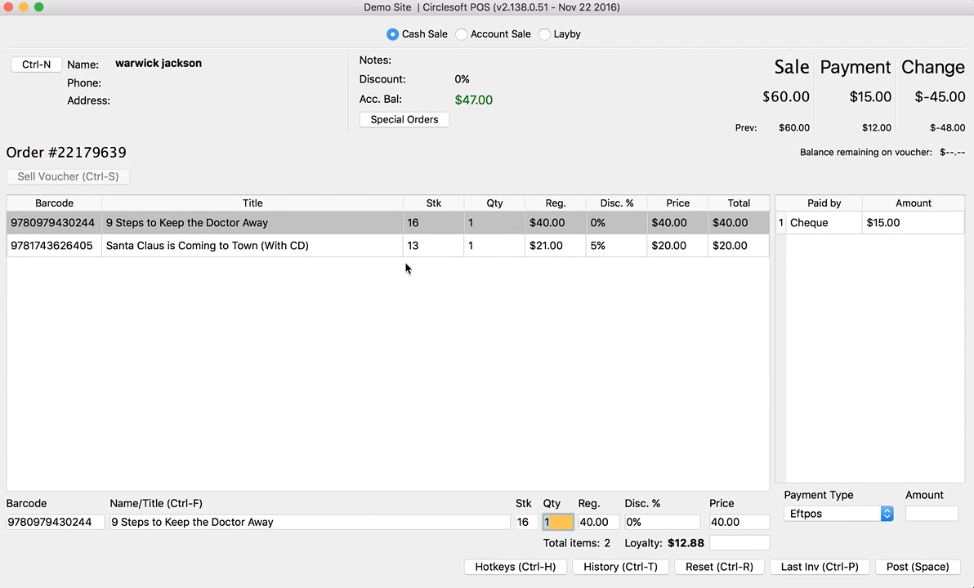
left_click(515, 252)
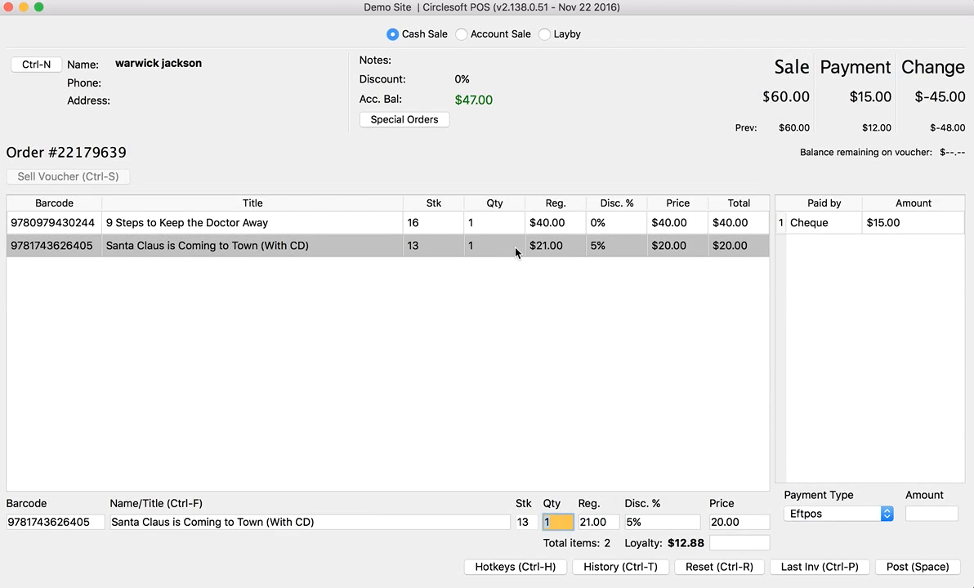
right_click(515, 253)
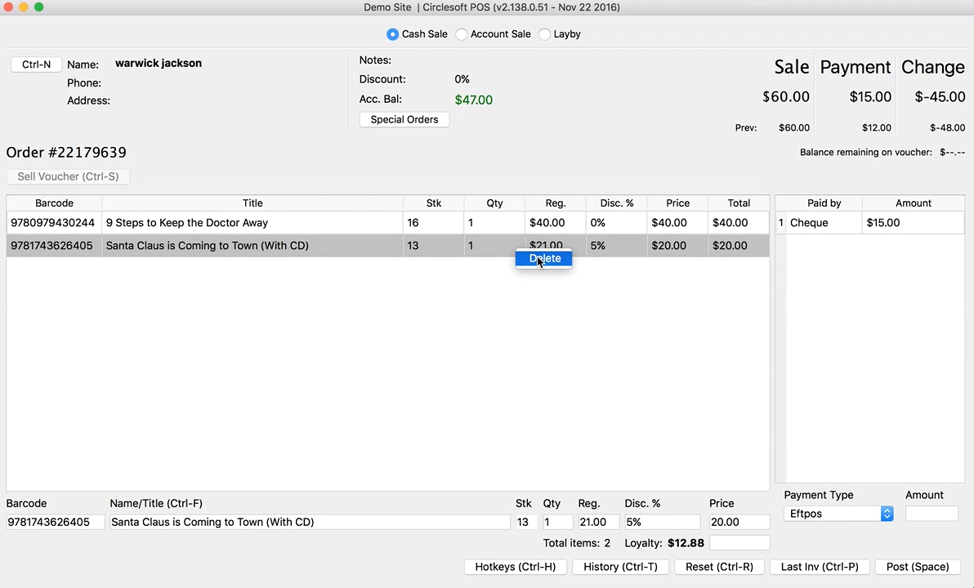
left_click(538, 260)
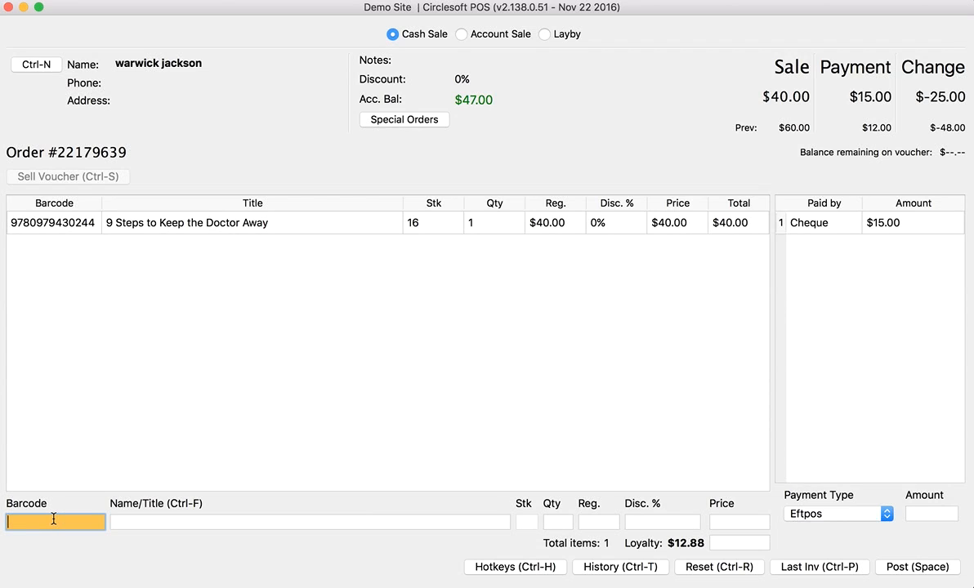
- Pay the remaining $25.00 by Eftpos and post the sale
key("Return")
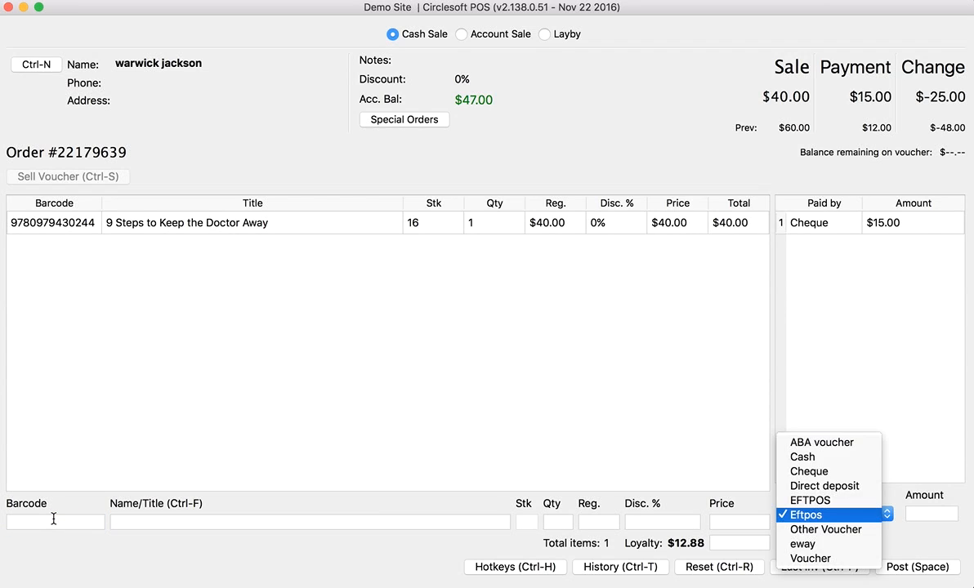
key("Return")
key("Return")
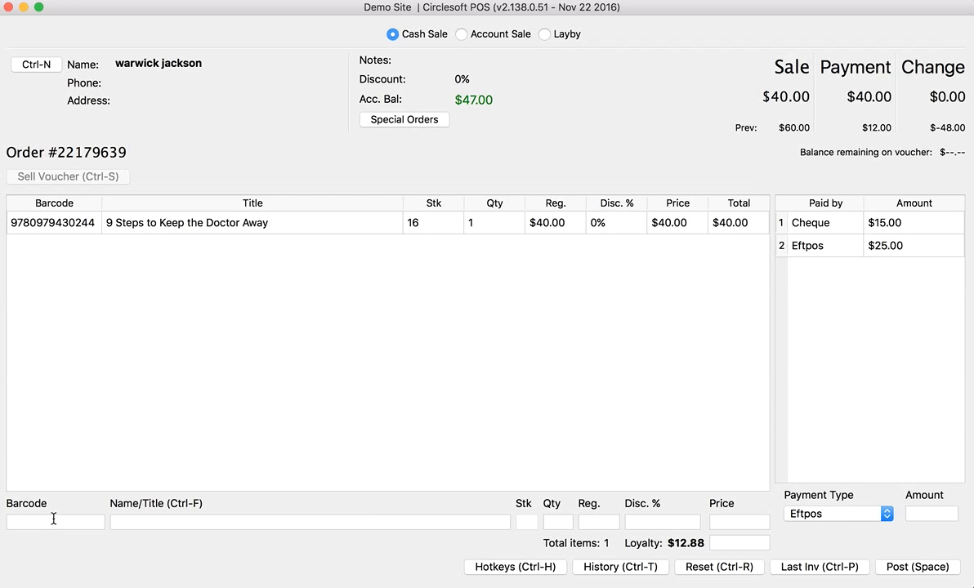
key("space")
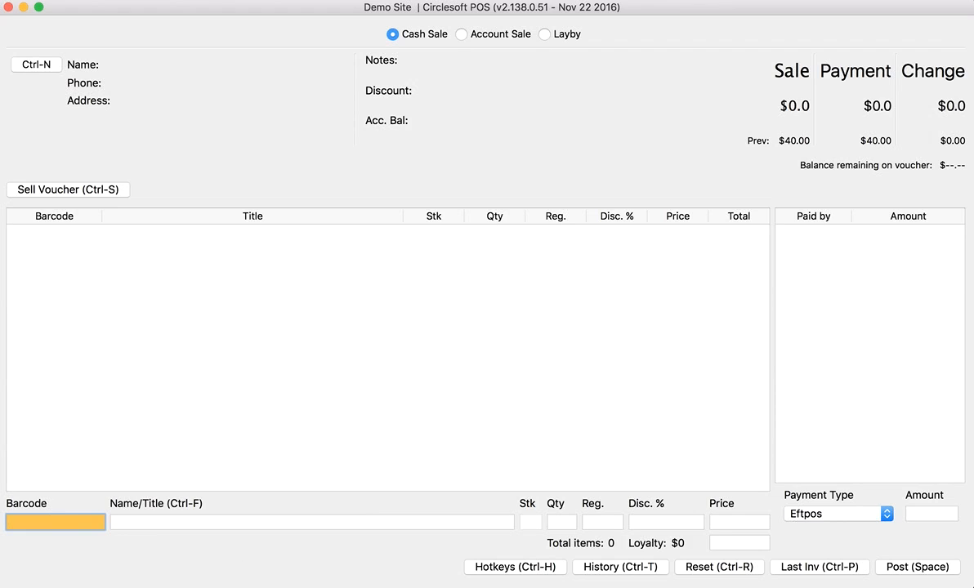
- Search All Pending Orders for the customer and expand their row to list the five remaining items
left_click(254, 565)
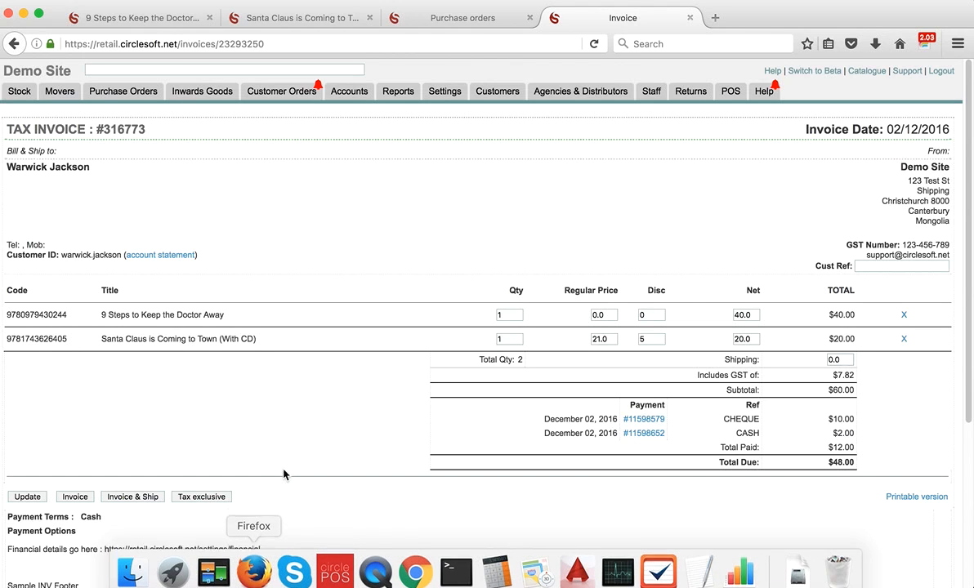
left_click(267, 95)
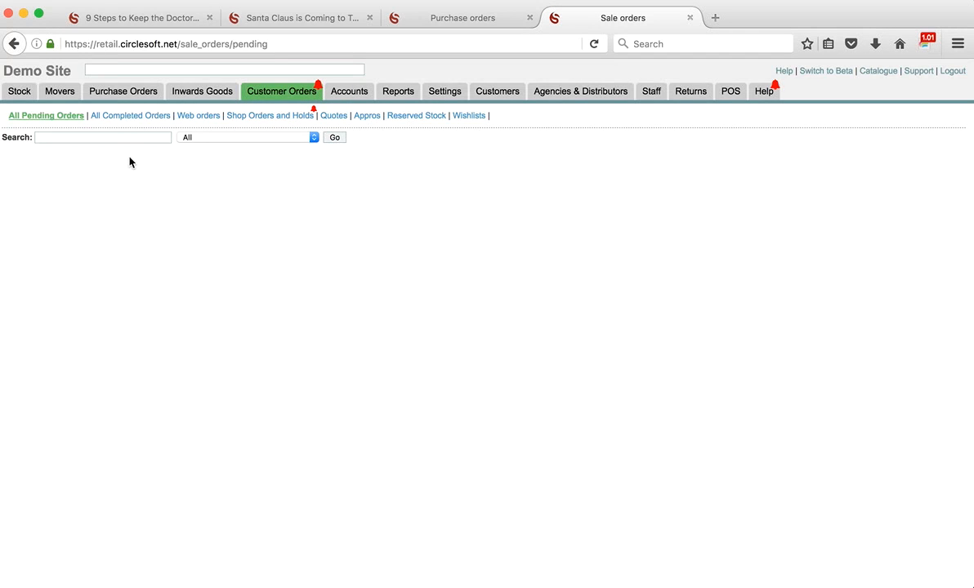
left_click(120, 134)
type("wa")
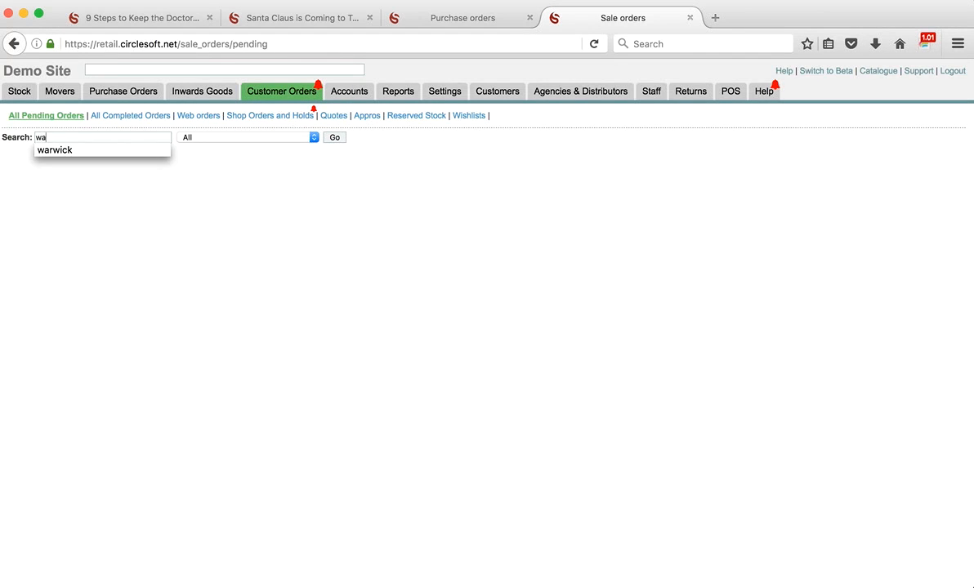
left_click(67, 150)
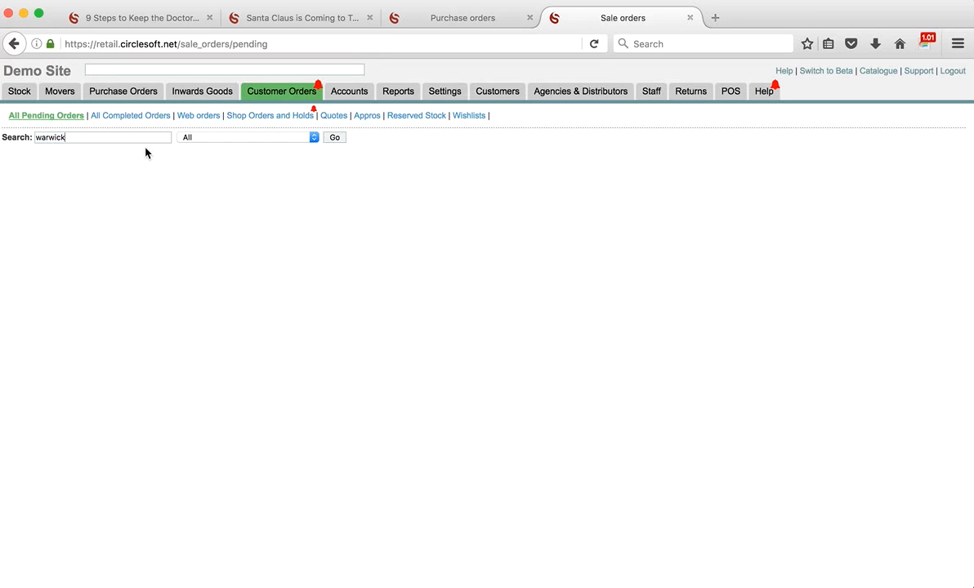
left_click(336, 138)
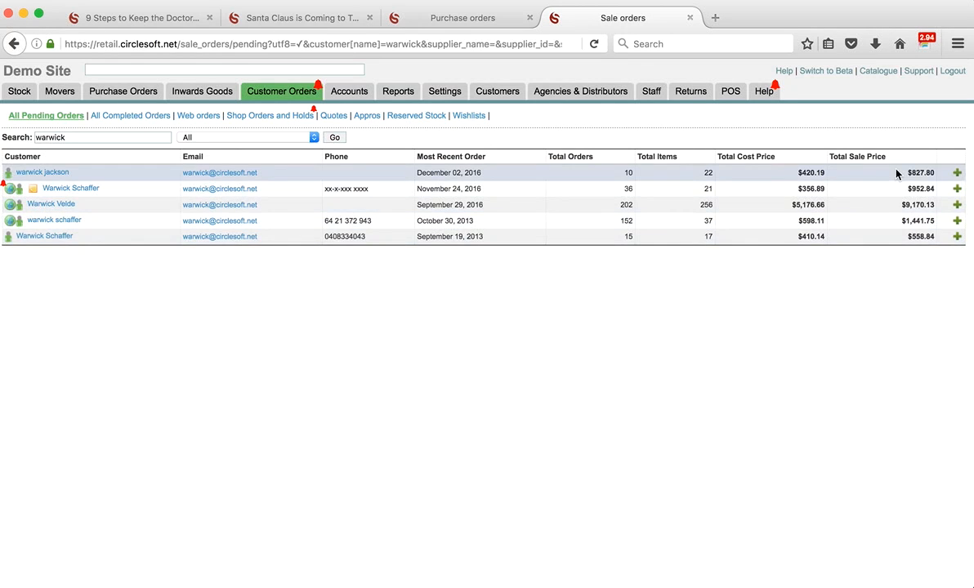
left_click(956, 173)
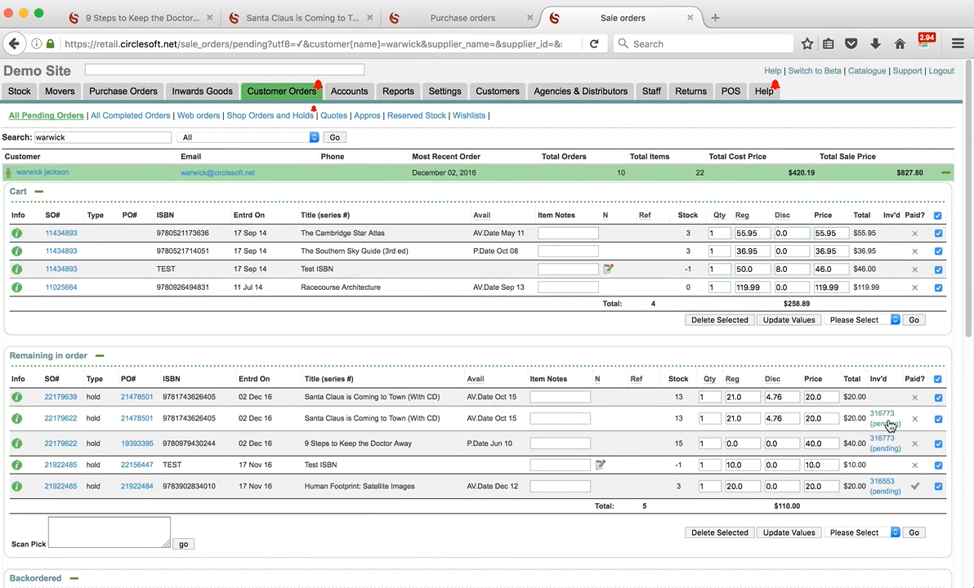
- Confirm the Human Footprint: Satellite Images invoice is fully paid, then go back to the results
left_click(883, 483)
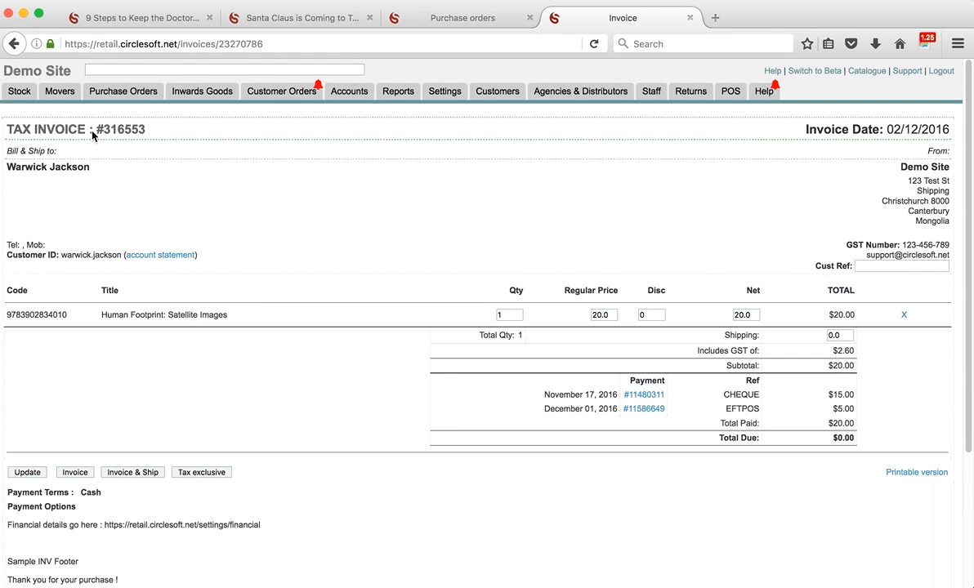
left_click(31, 87)
left_click(15, 44)
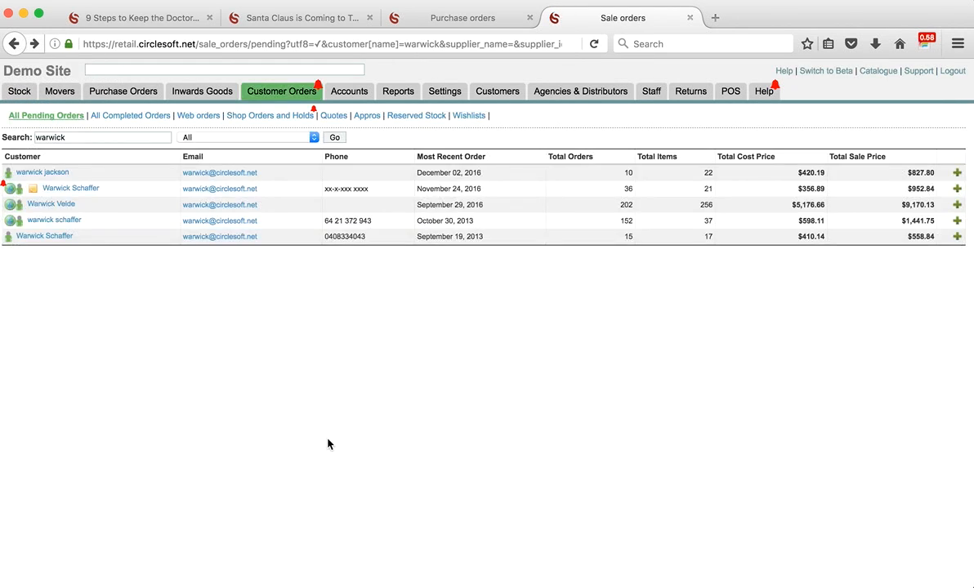
left_click(957, 174)
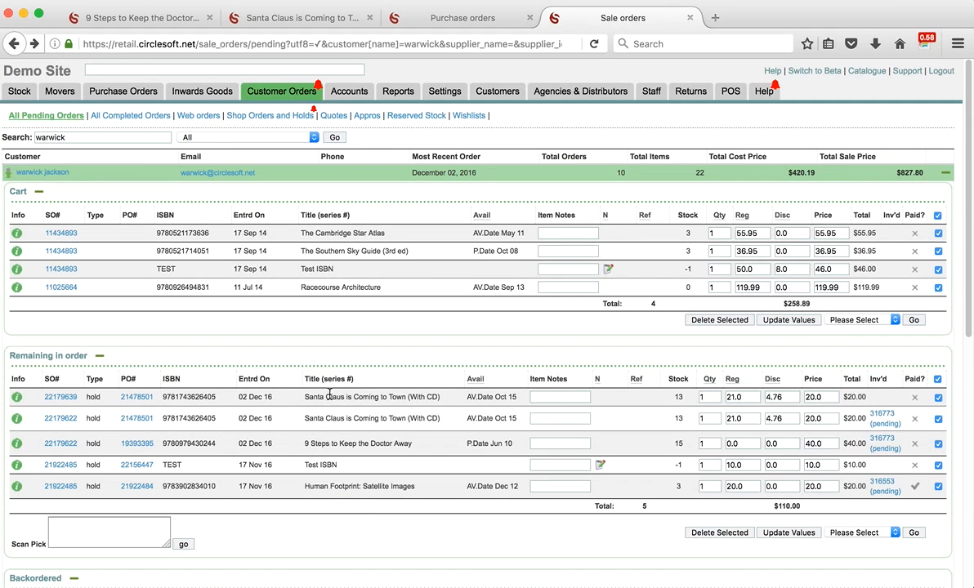
left_click_drag(326, 397, 427, 397)
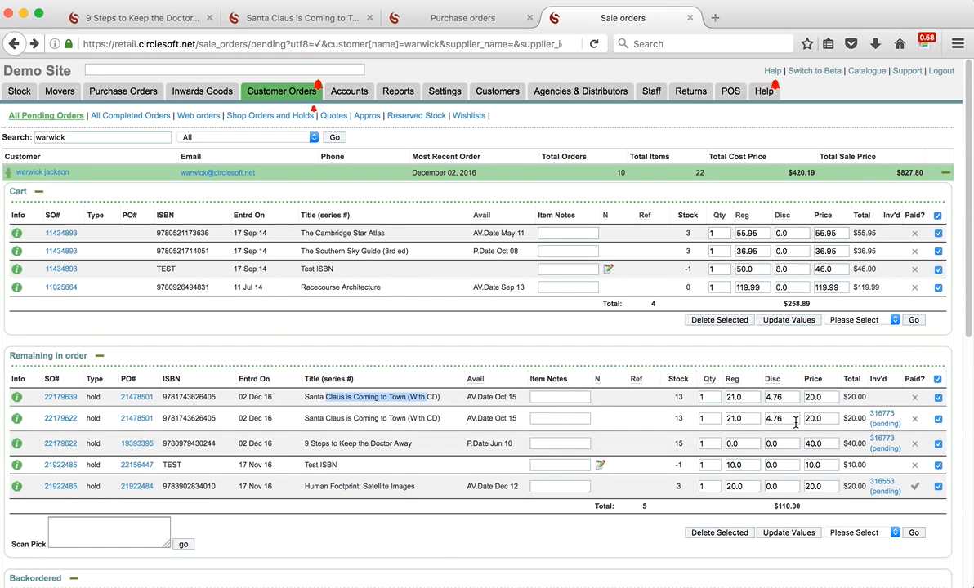
left_click(881, 424)
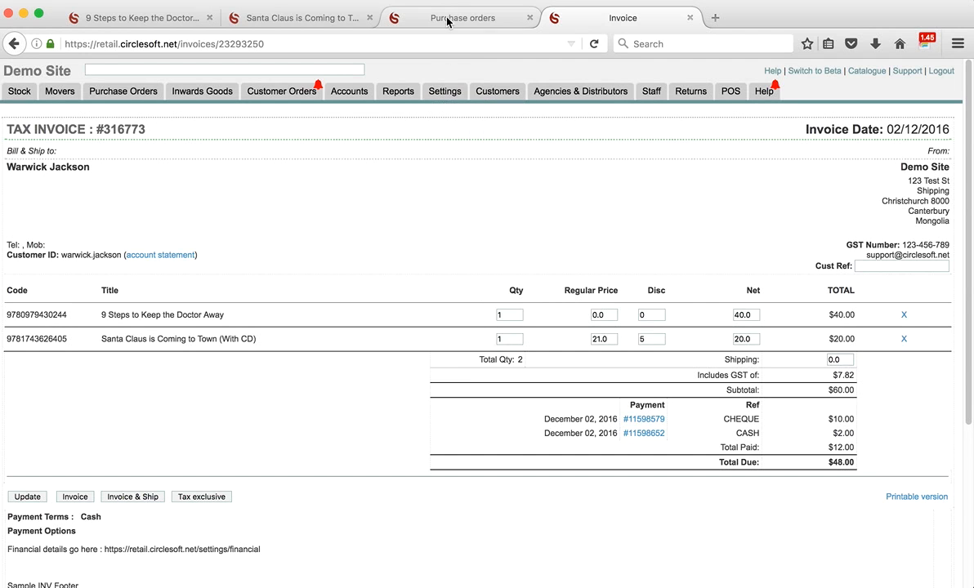
- Switch to the empty Circlesoft POS screen via its Dock icon
mouse_move(335, 581)
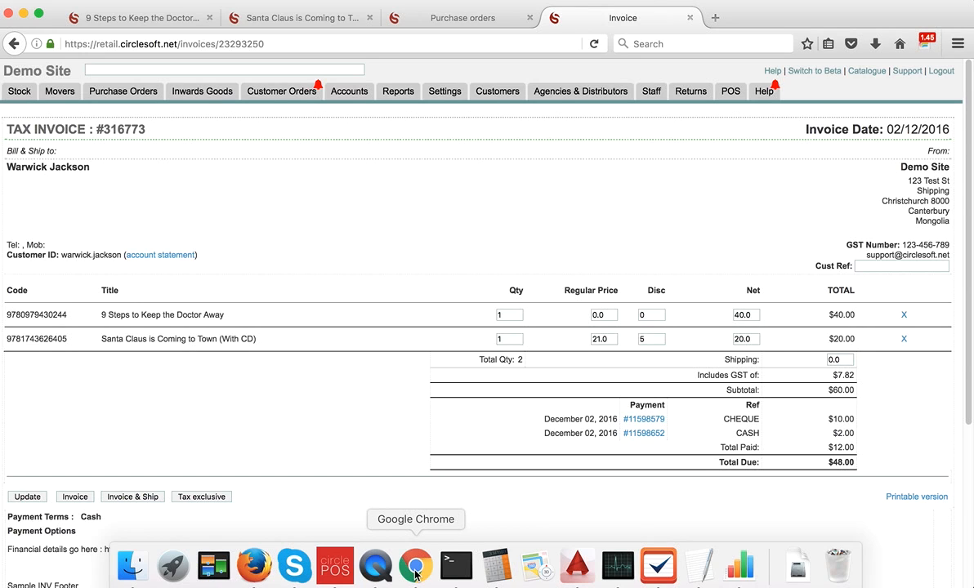
left_click(335, 575)
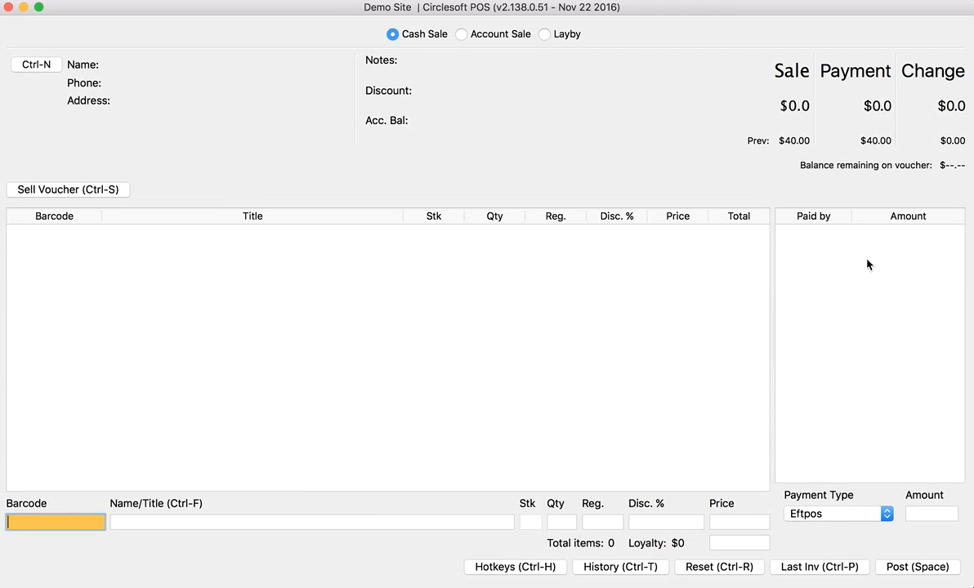